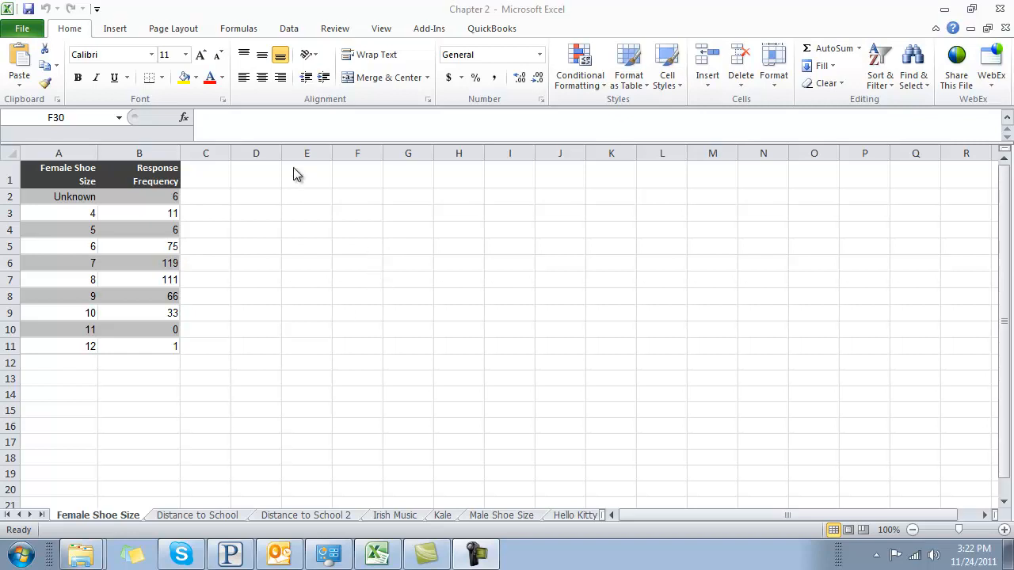
Insert an empty 2-D clustered column chart on the Female Shoe Size sheet, placed beside the data table.
left_click(267, 175)
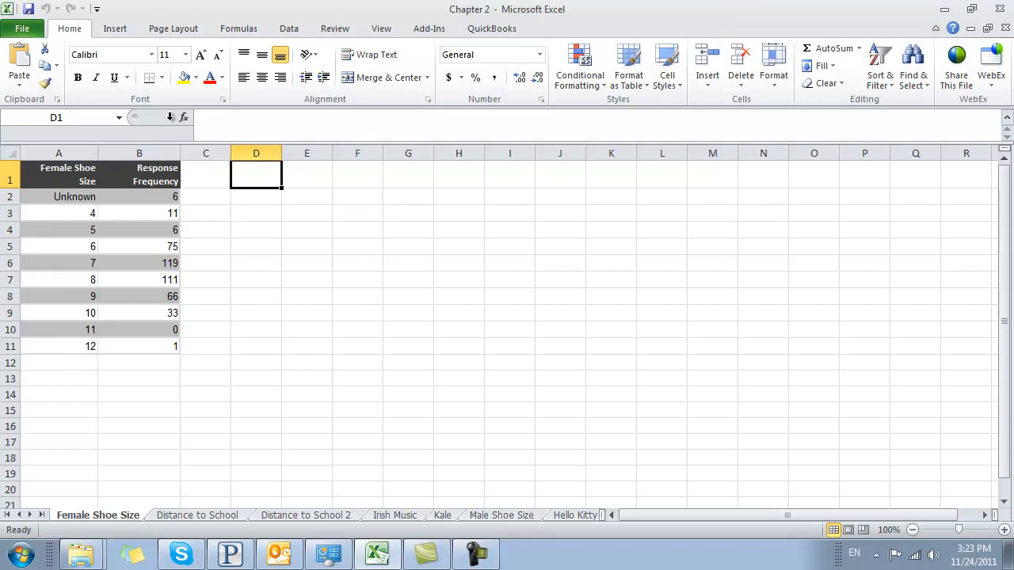
left_click(131, 34)
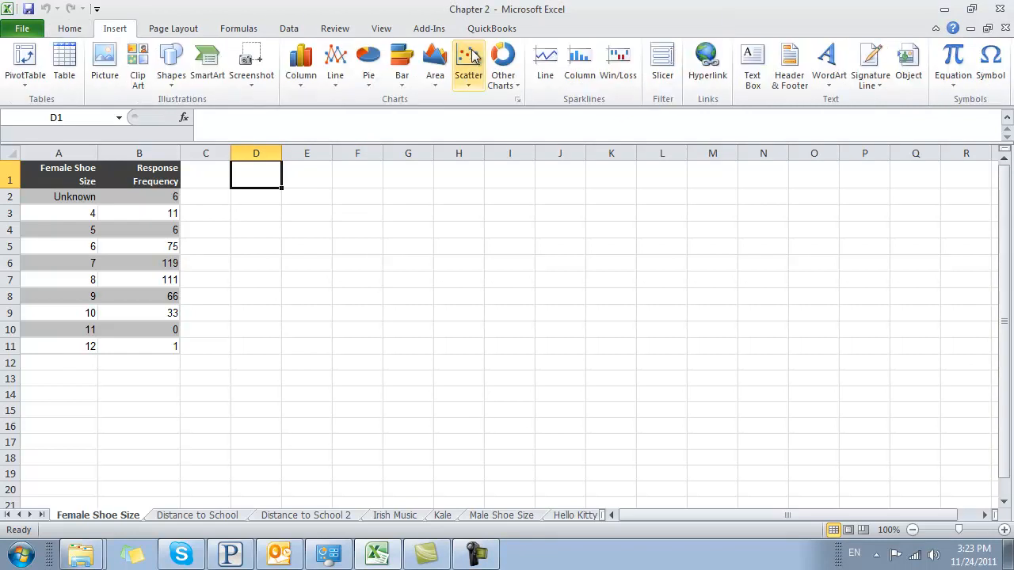
left_click(301, 65)
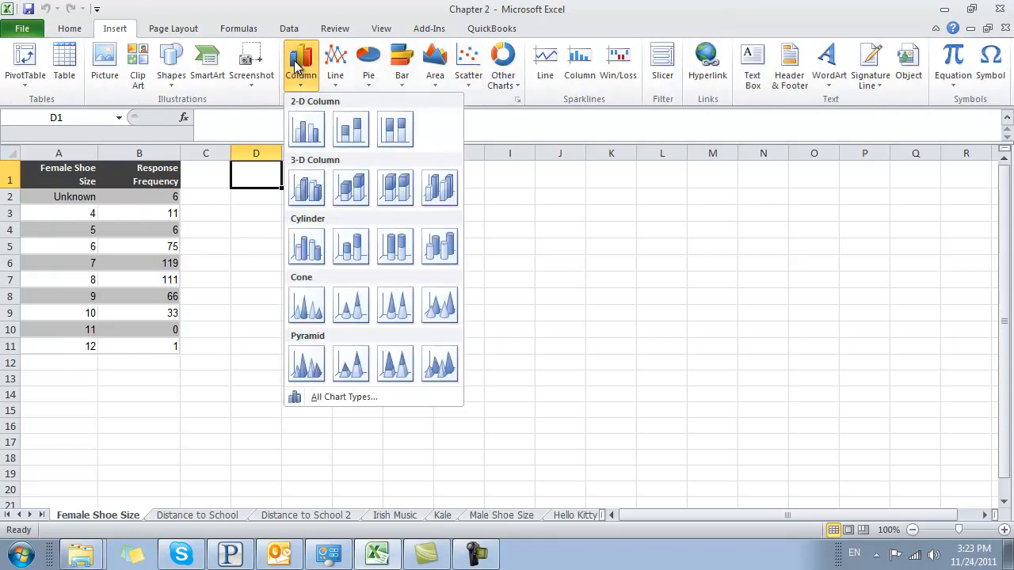
left_click(306, 131)
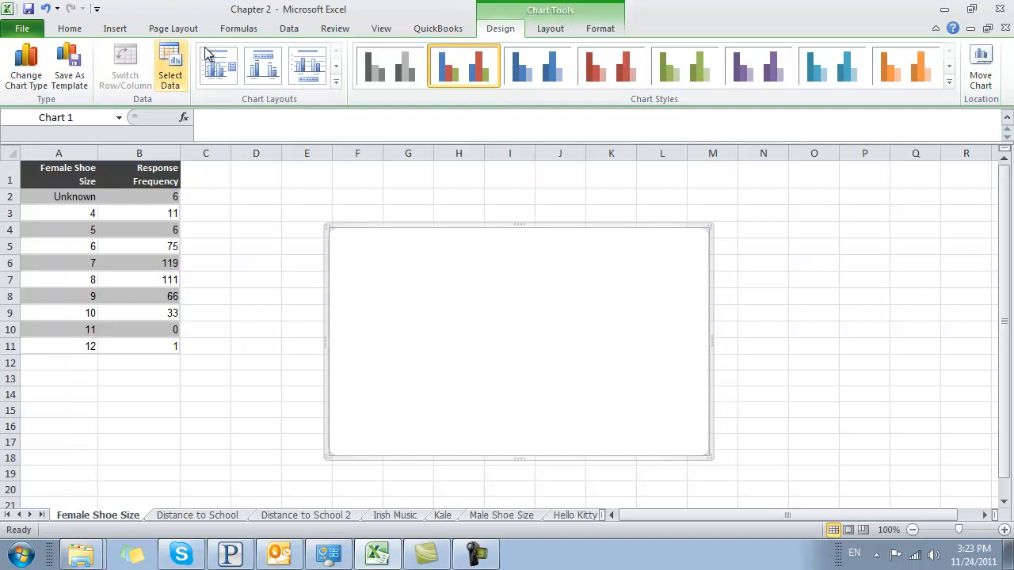
left_click_drag(419, 314, 419, 311)
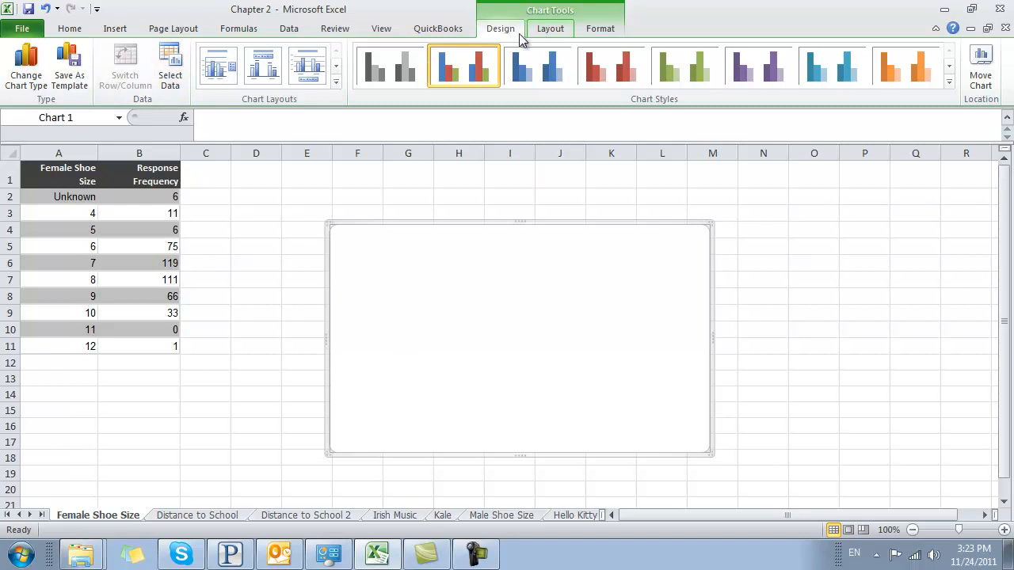
Add a data series named Female Shoe Size to the chart, using the response frequencies in B2:B11 as its values.
left_click(173, 57)
left_click(250, 362)
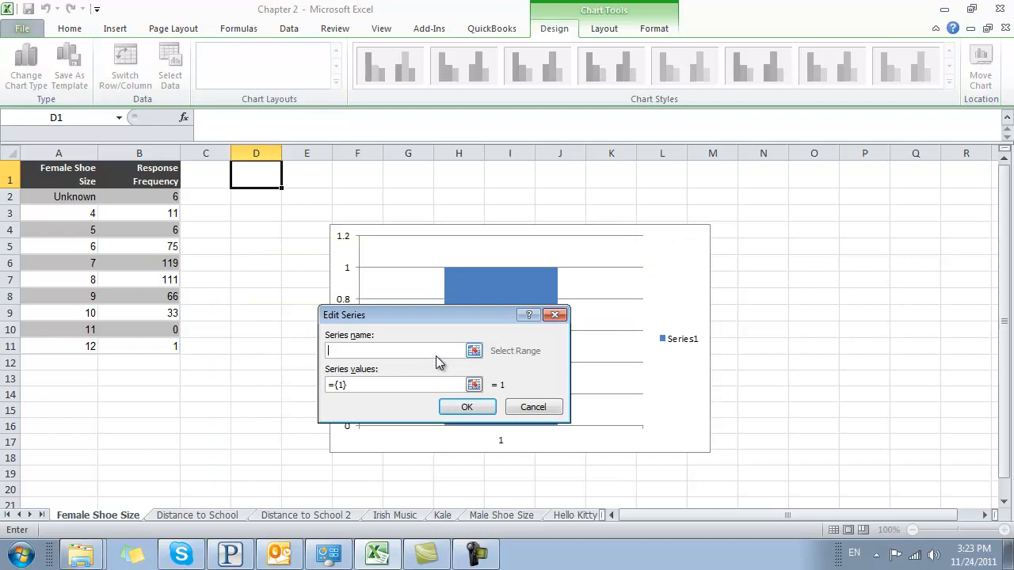
type("Female Shoe Size")
key("Tab")
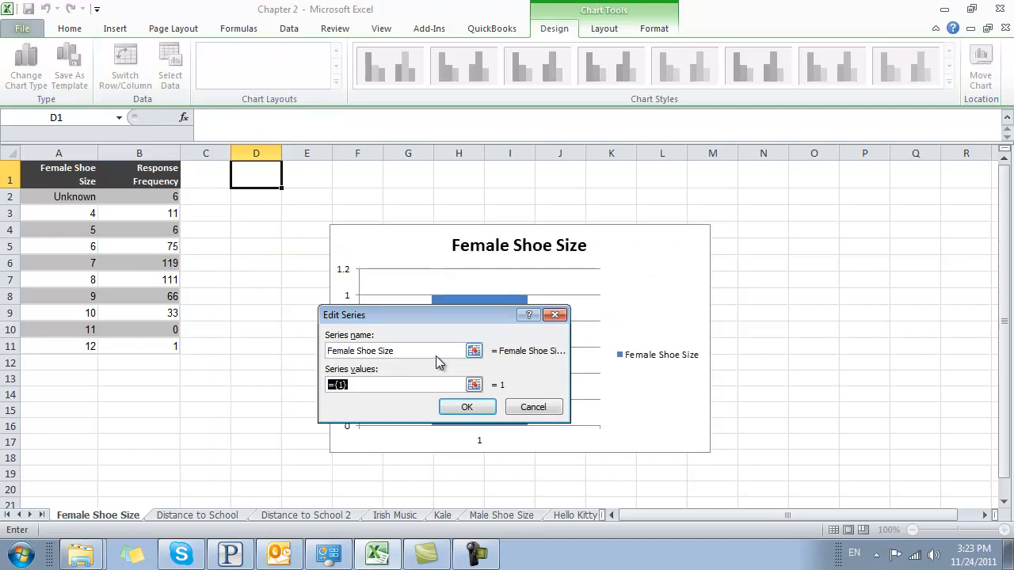
left_click(474, 385)
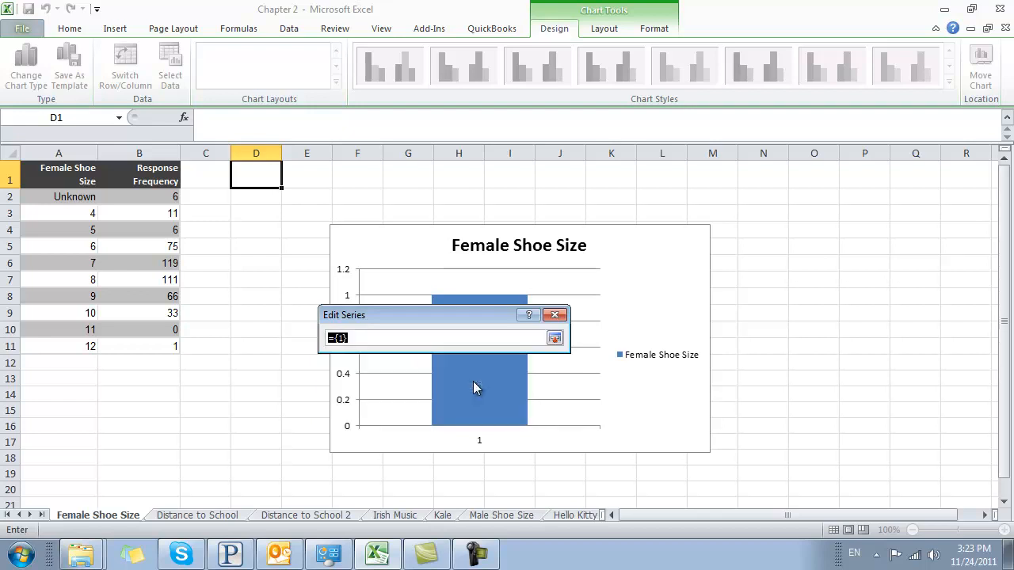
left_click_drag(146, 197, 149, 343)
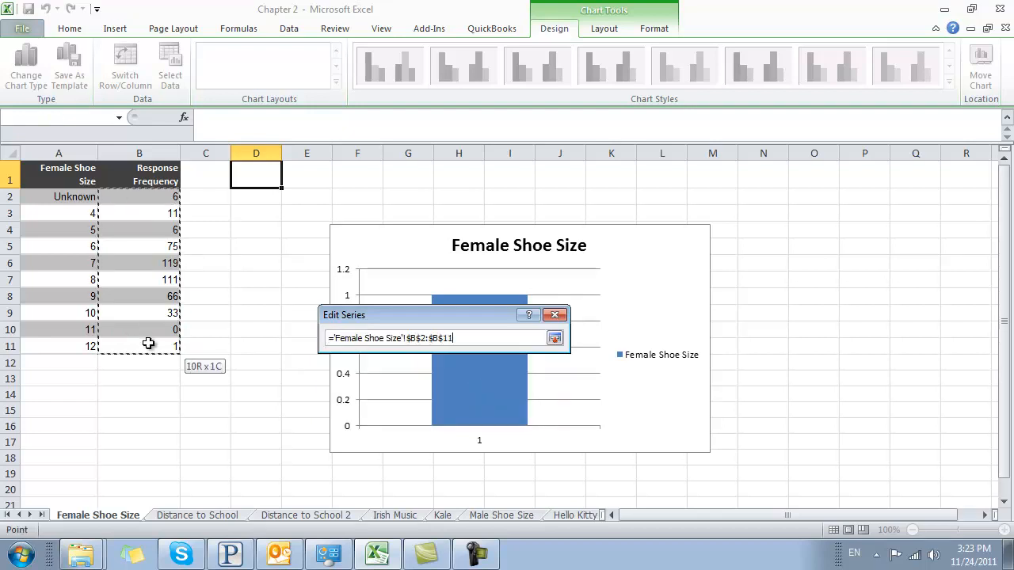
left_click(554, 338)
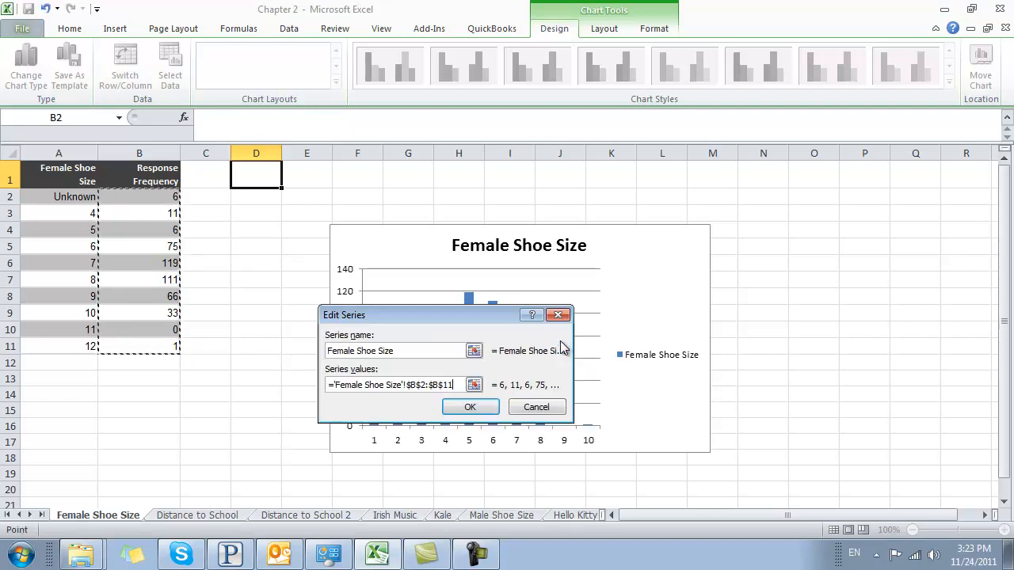
left_click(472, 408)
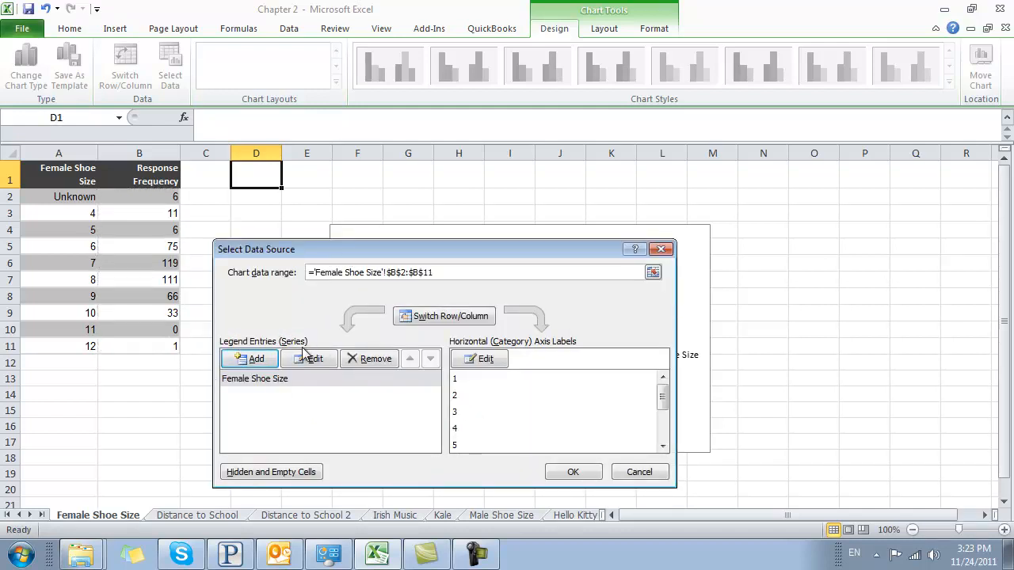
Set the chart's horizontal axis labels to the shoe sizes in A2:A11 and apply the data source.
left_click_drag(463, 254, 965, 207)
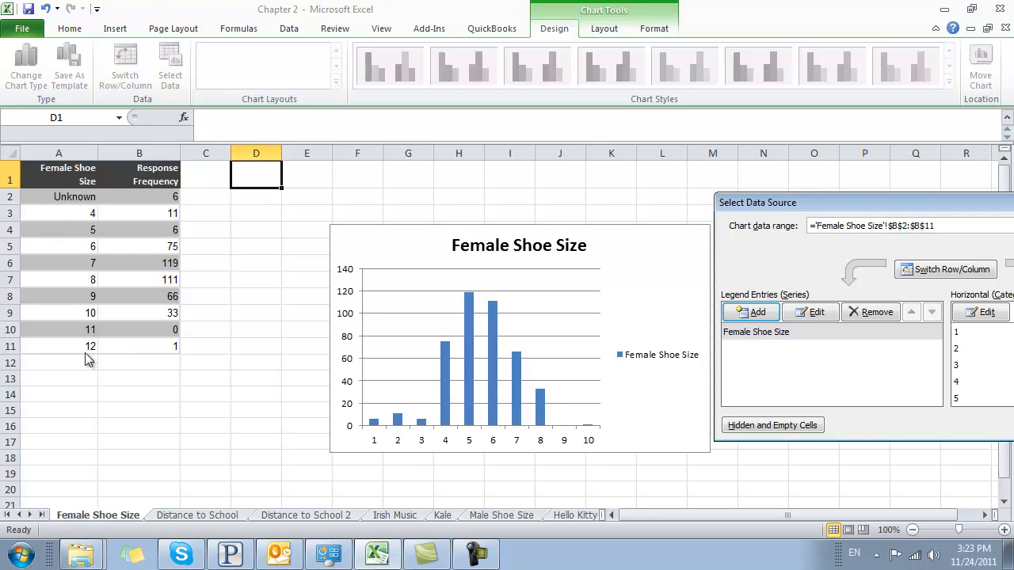
left_click_drag(876, 211, 449, 193)
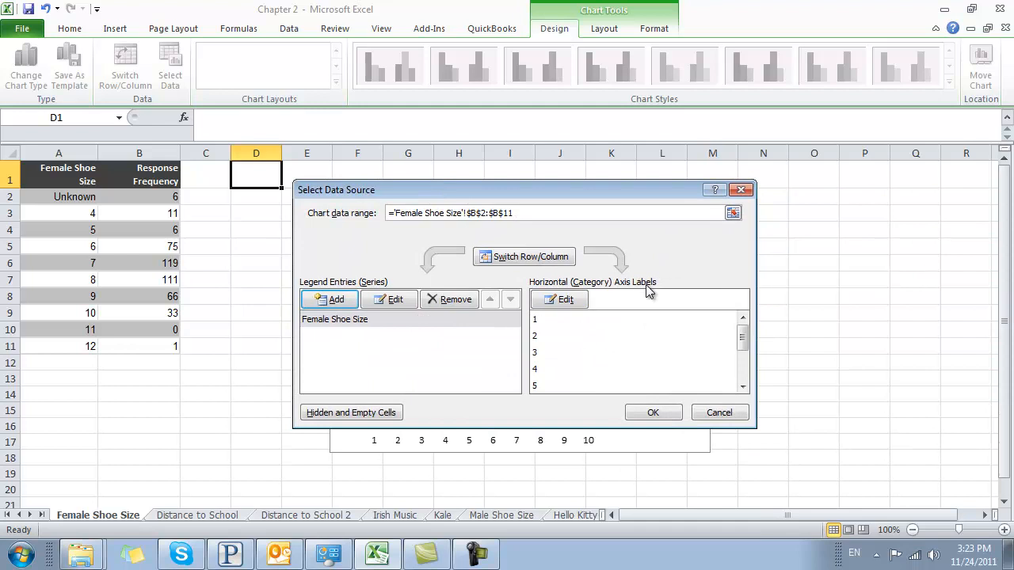
left_click_drag(555, 193, 554, 301)
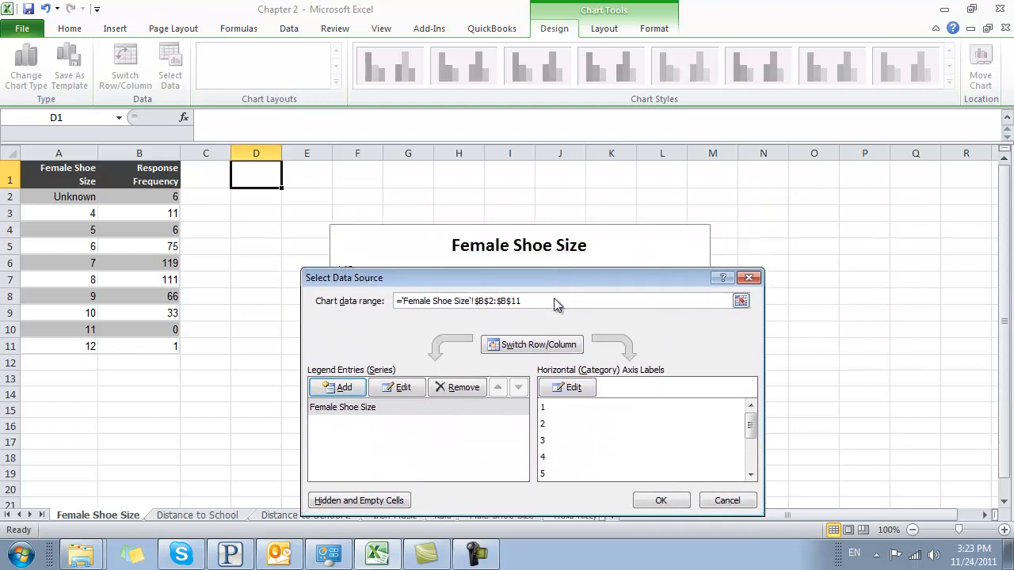
left_click(571, 388)
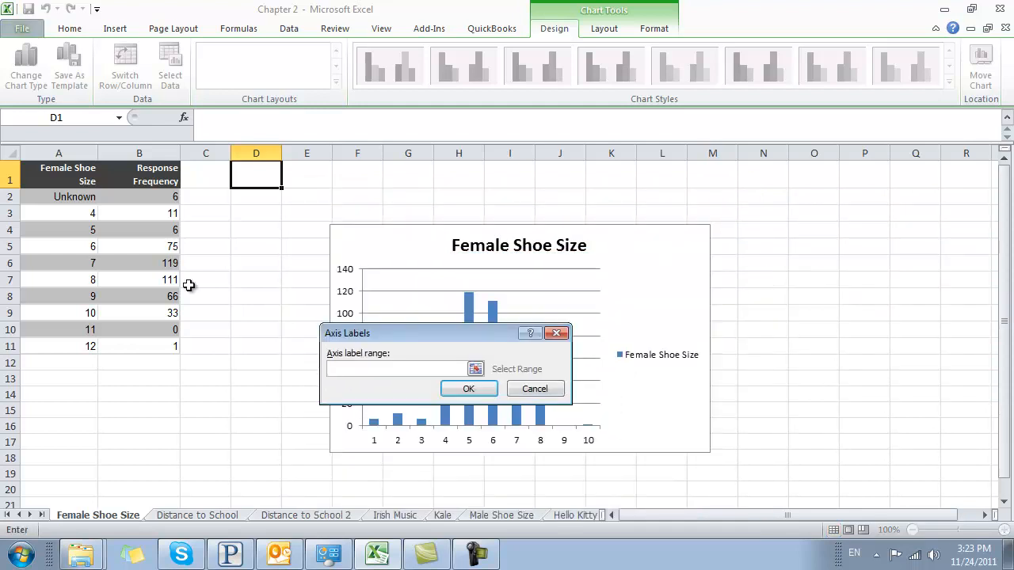
left_click(476, 369)
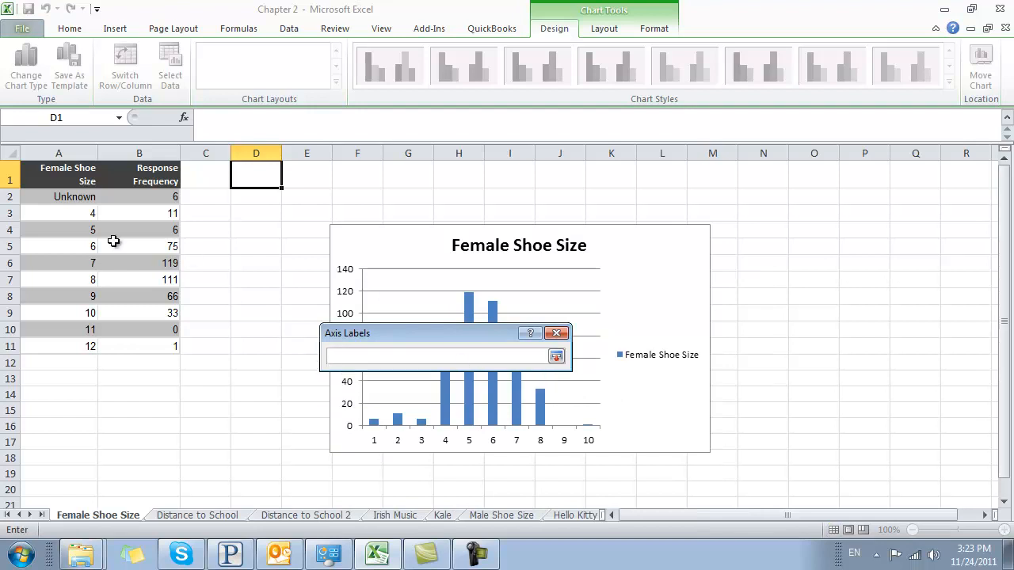
left_click_drag(79, 198, 79, 346)
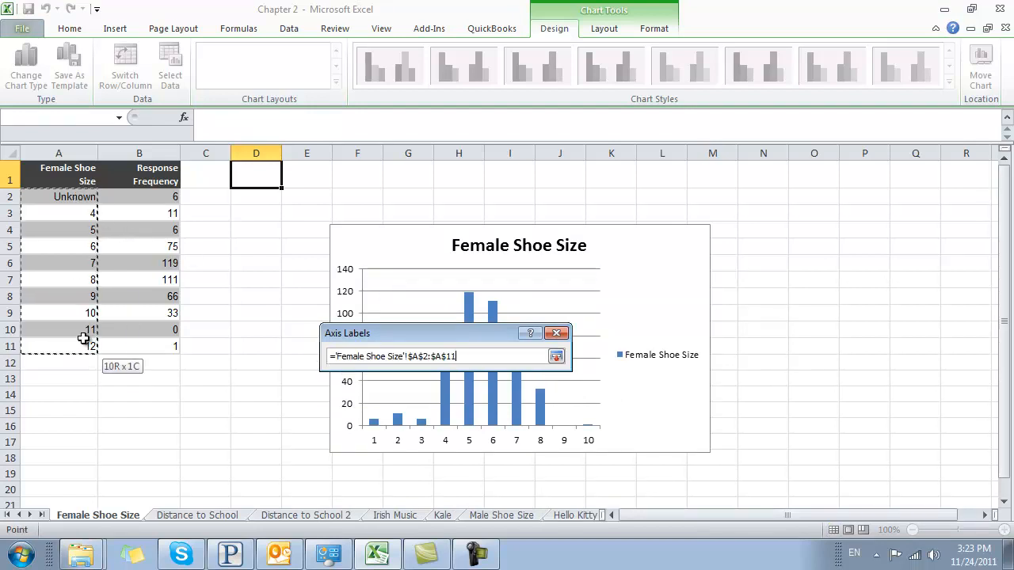
left_click(556, 358)
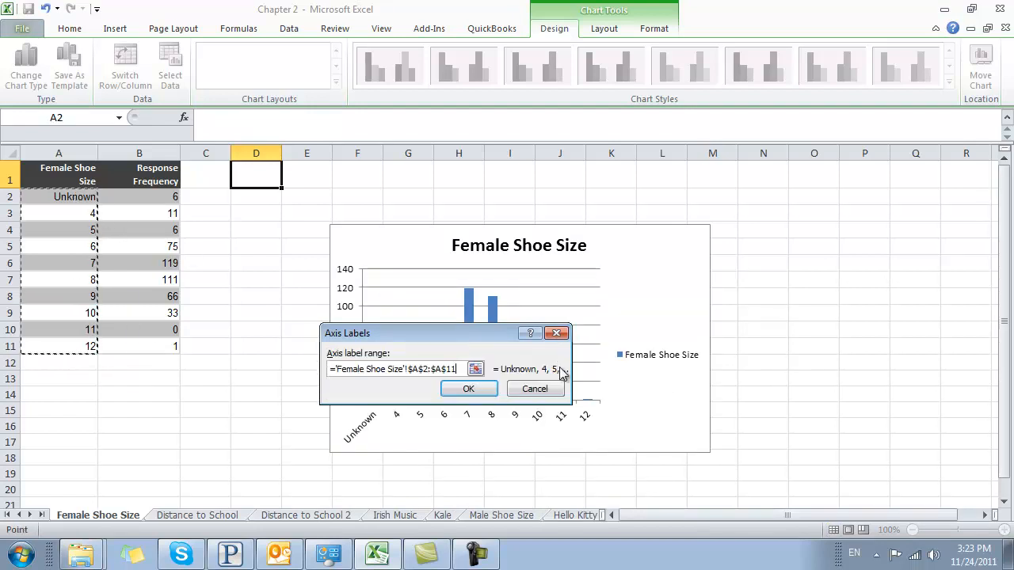
left_click(468, 389)
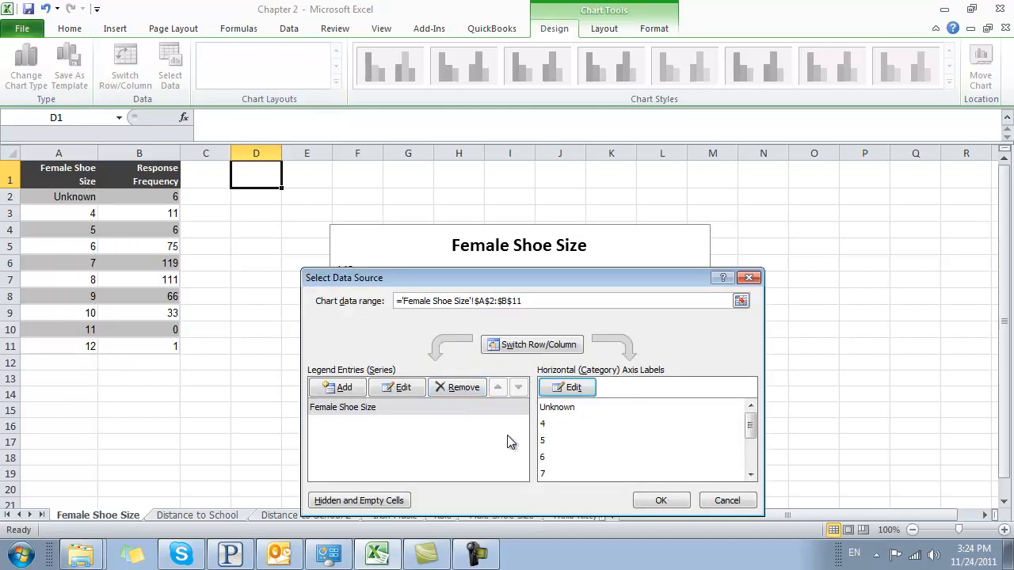
left_click(651, 503)
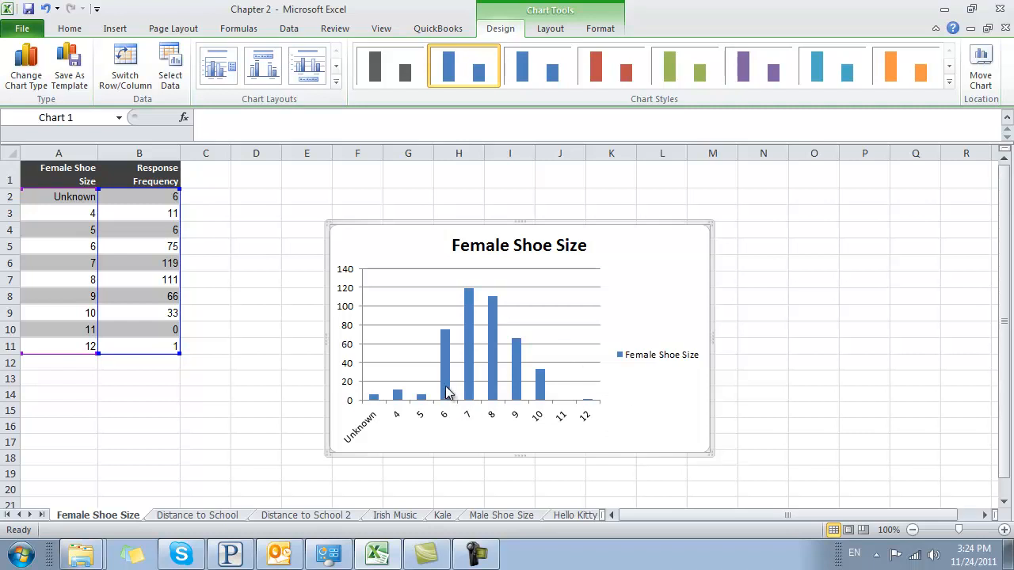
Delete the chart's legend and add a rotated primary vertical axis title reading Frequency.
left_click(678, 363)
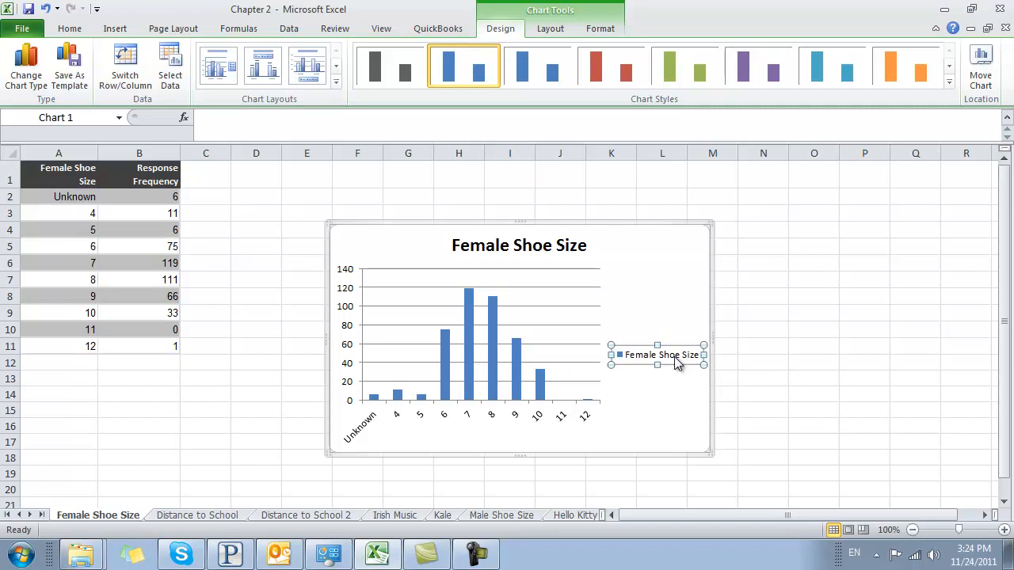
key("Delete")
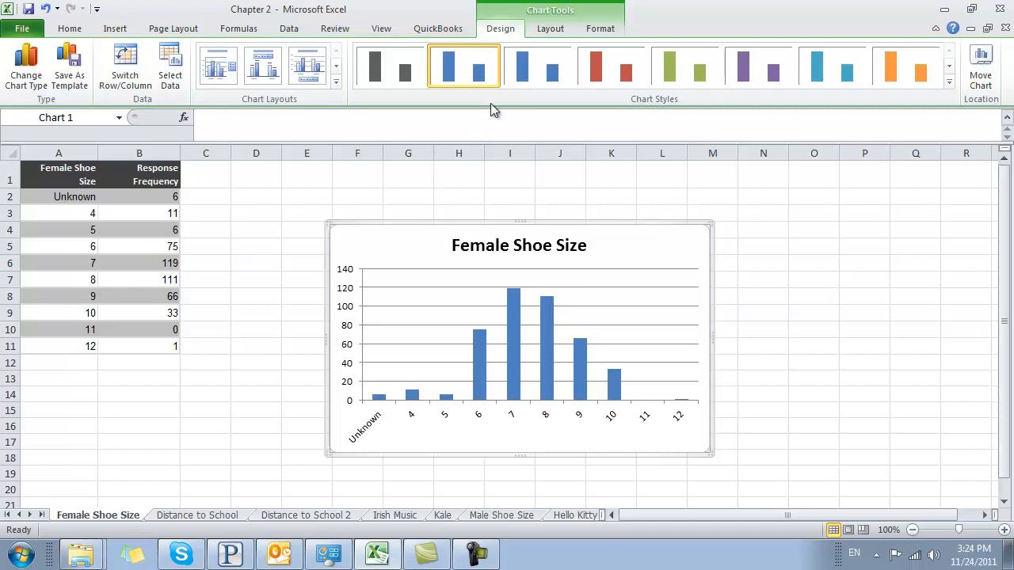
left_click(552, 32)
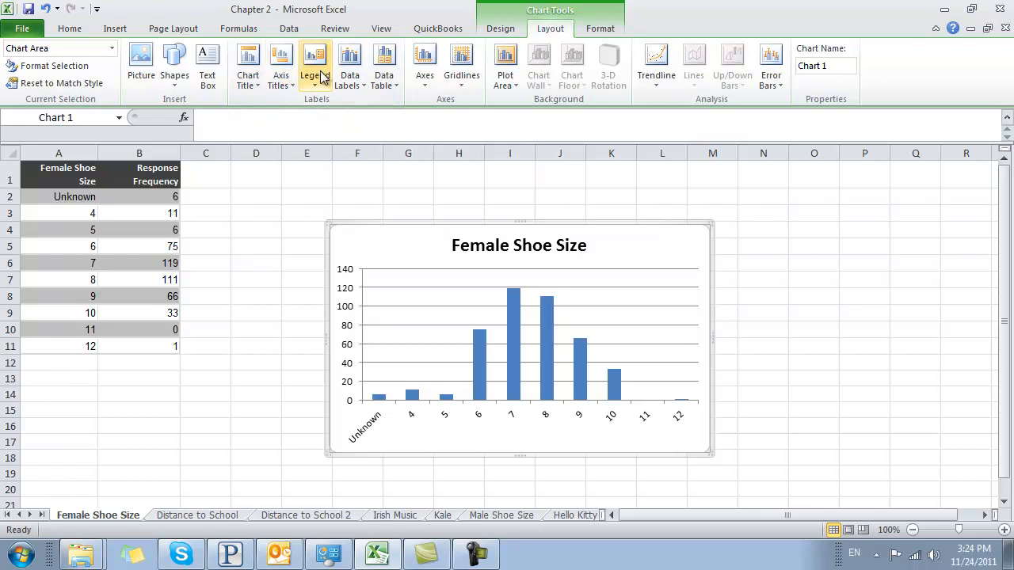
left_click(287, 83)
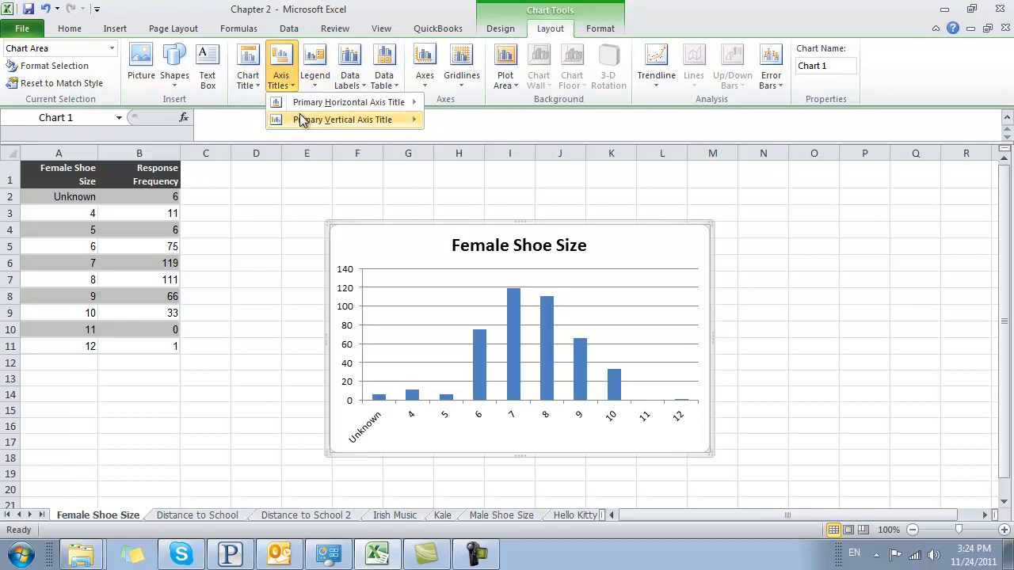
mouse_move(302, 119)
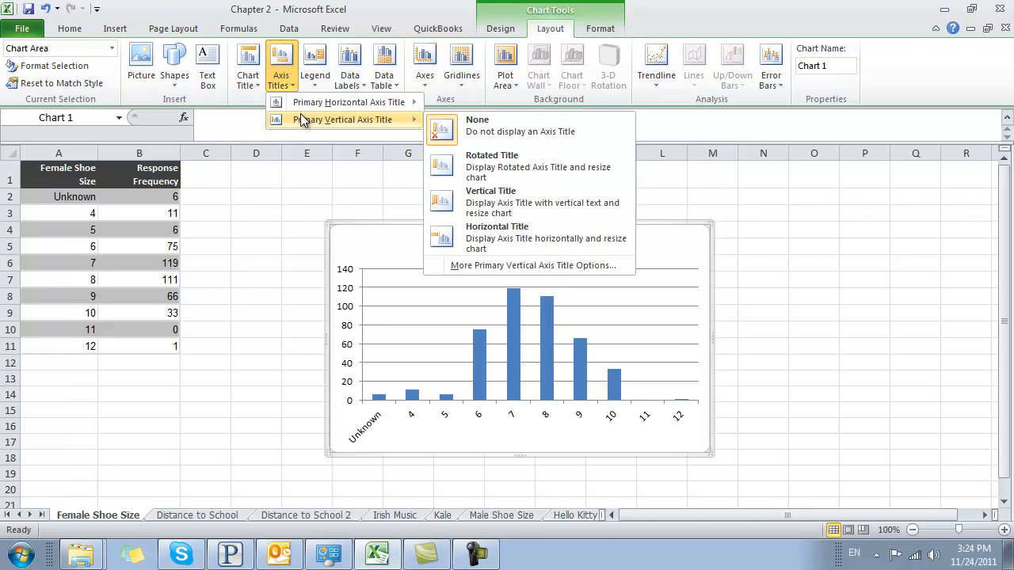
left_click(484, 163)
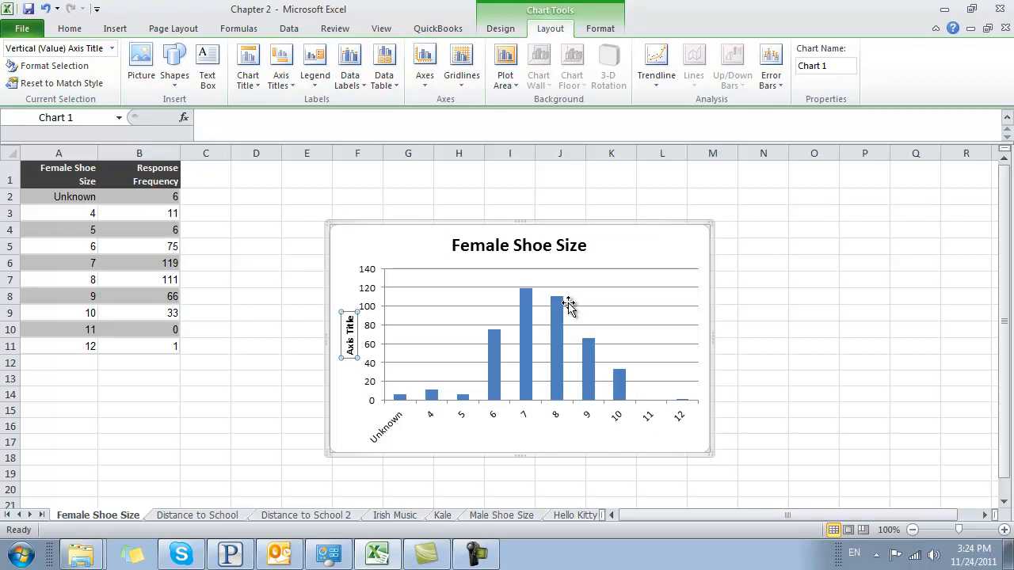
type("F")
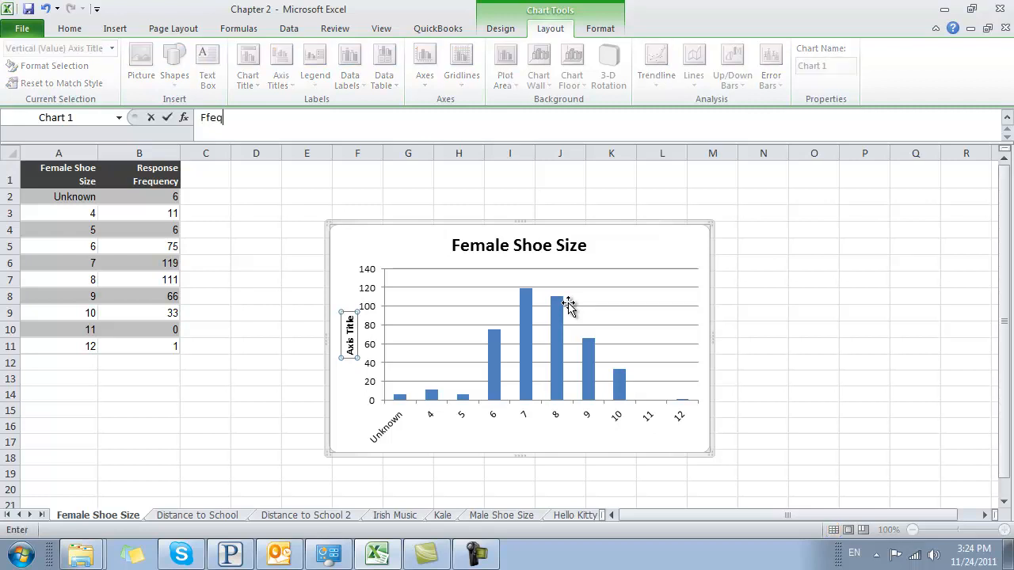
type("req")
left_click(730, 249)
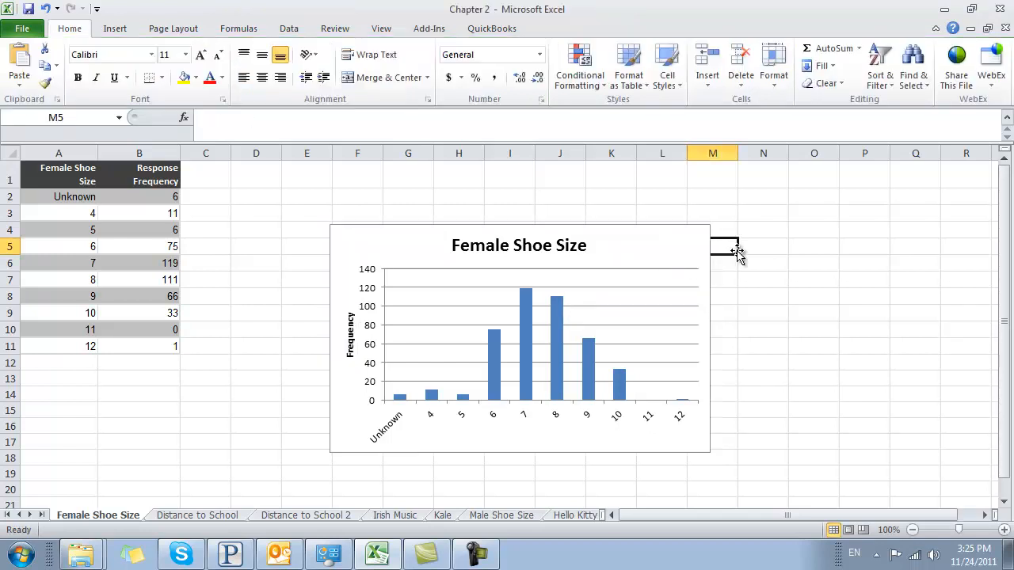
Replace the vertical axis title's text with moma directly on the chart.
left_click(351, 336)
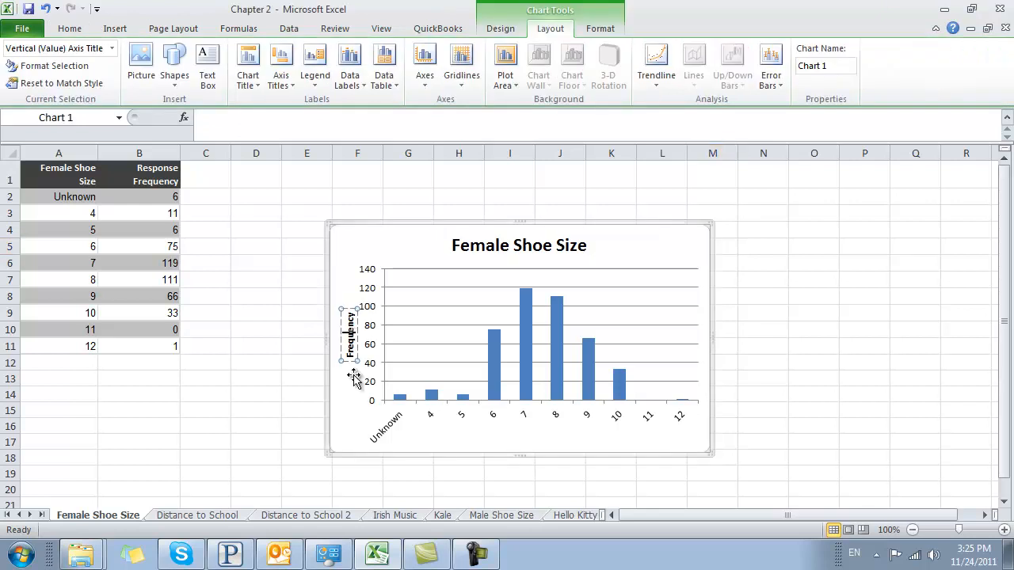
key("ctrl+a")
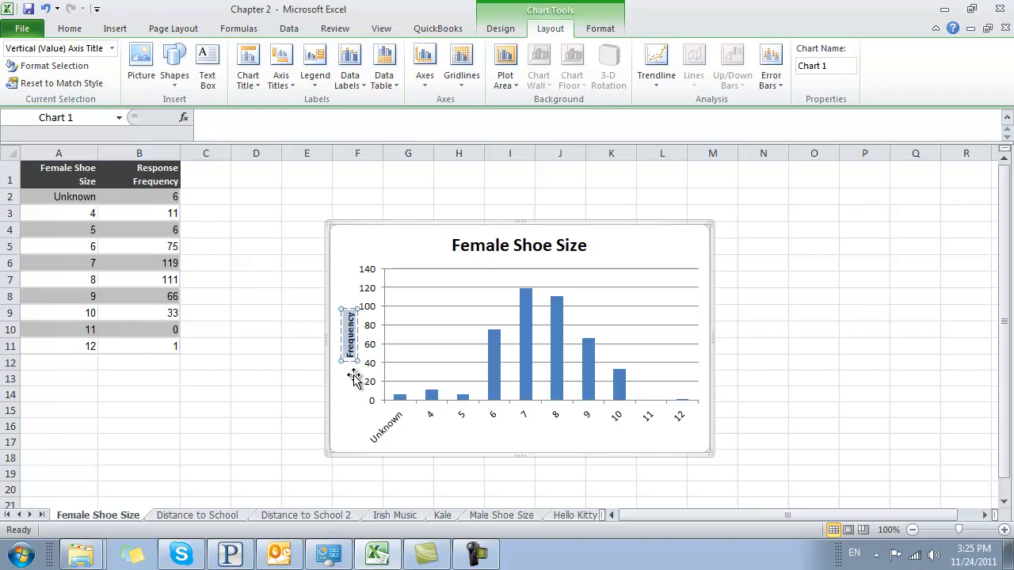
type("moma")
left_click(242, 250)
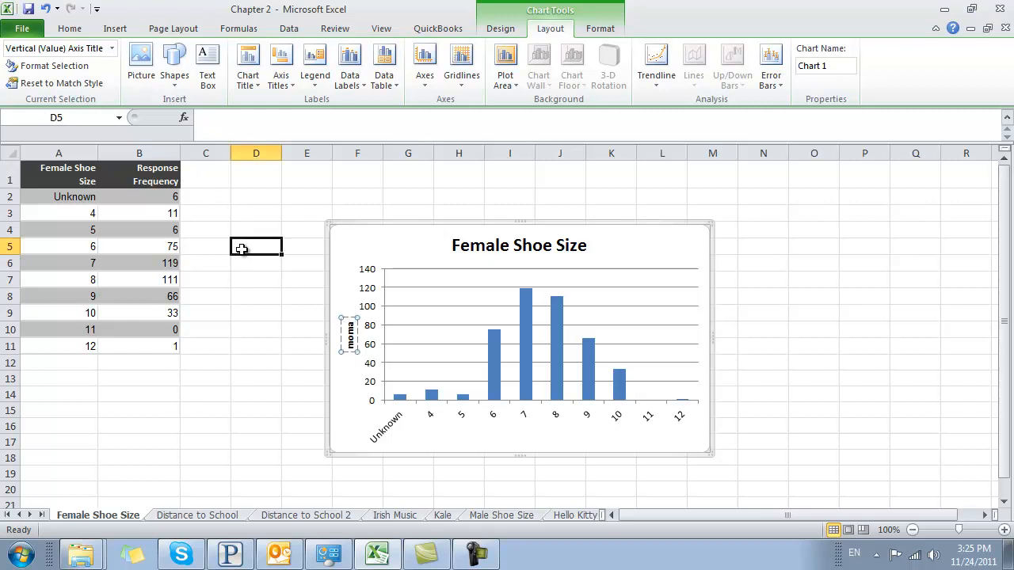
Change the vertical axis title's text to Frequency and deselect the chart.
left_click(345, 339)
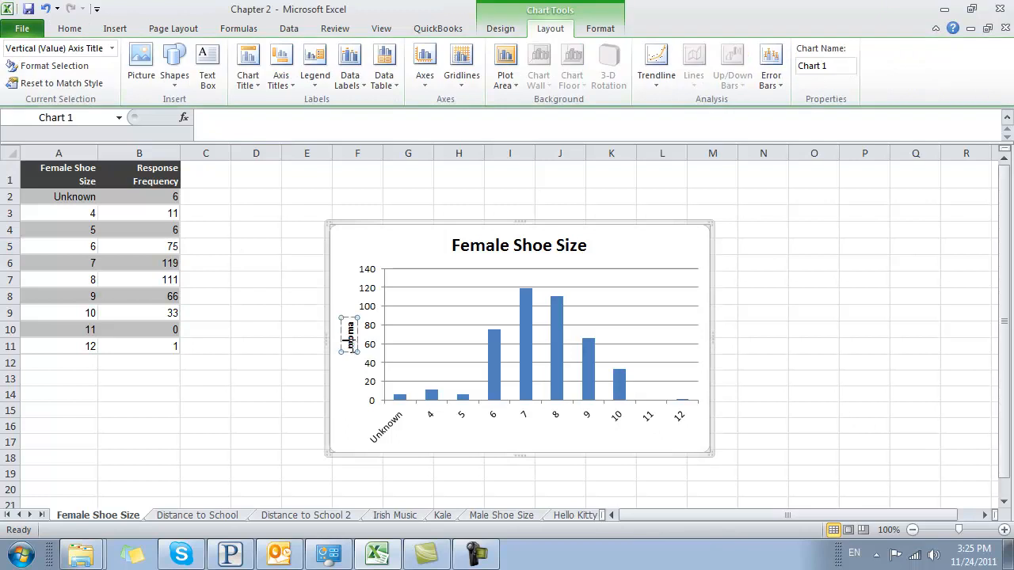
left_click(256, 121)
type("Fr")
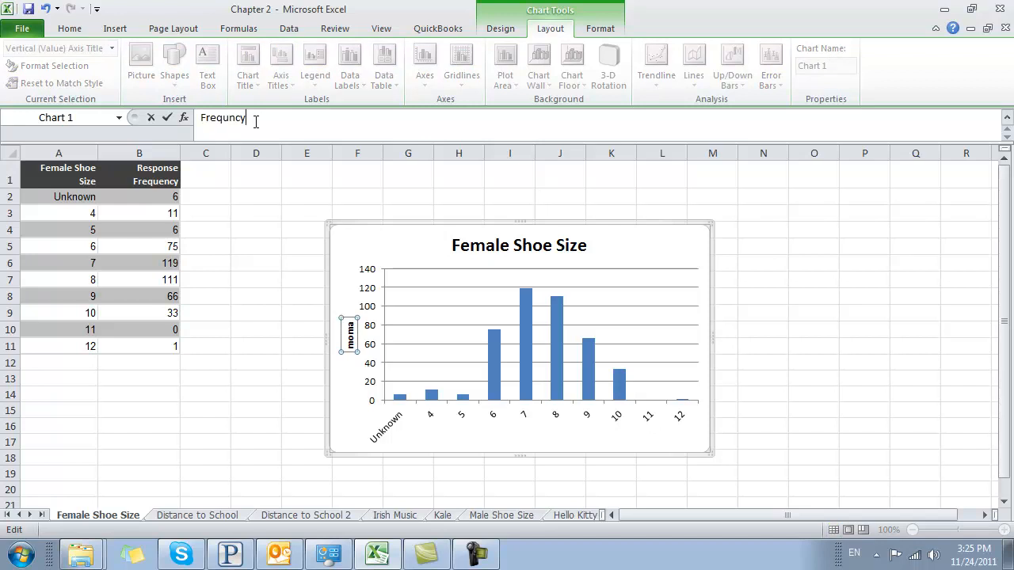
type("e")
left_click(837, 328)
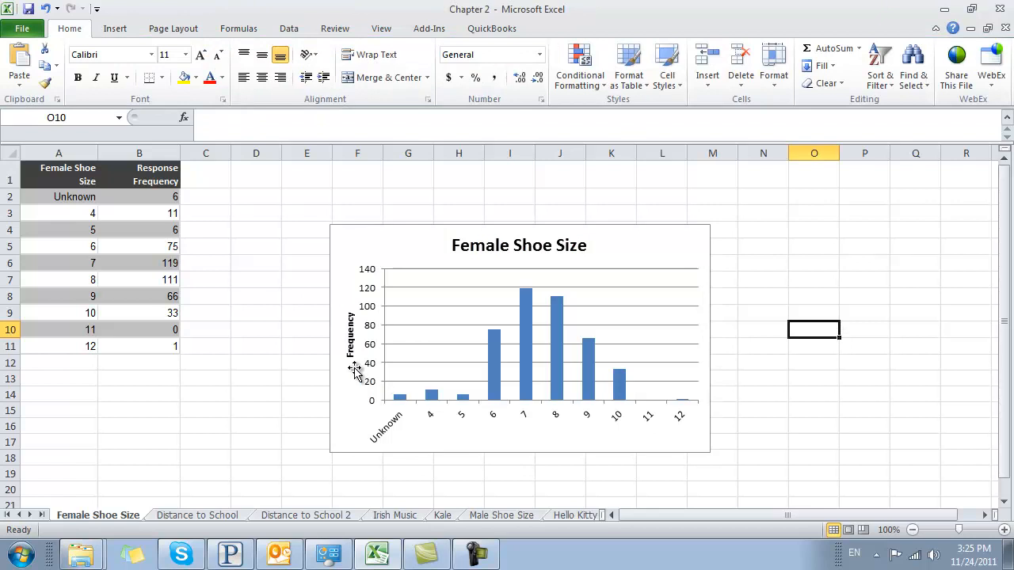
Add a primary horizontal axis title below the axis reading Shoe Size and deselect the chart.
left_click(547, 443)
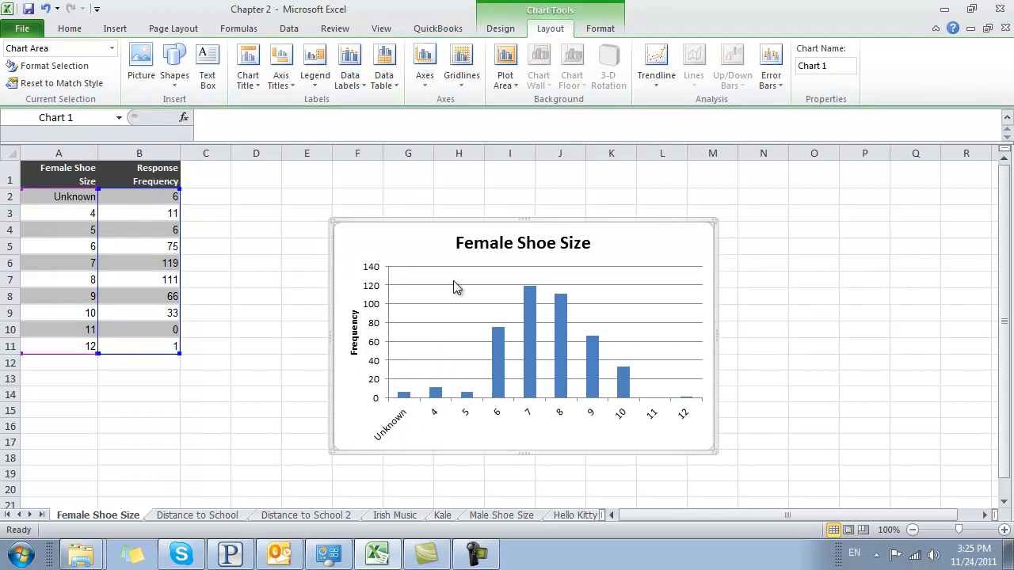
left_click(283, 87)
mouse_move(308, 107)
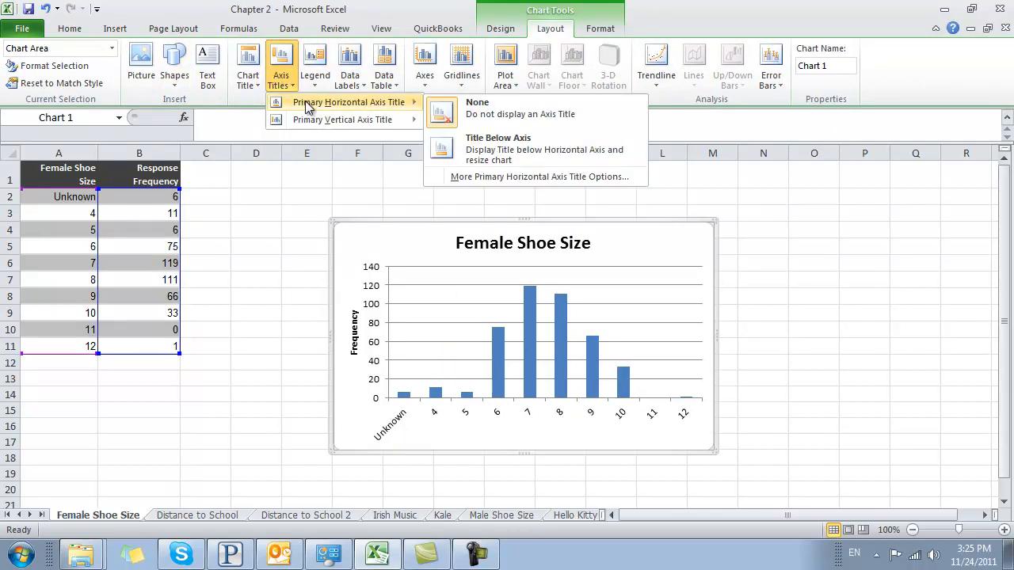
left_click(504, 148)
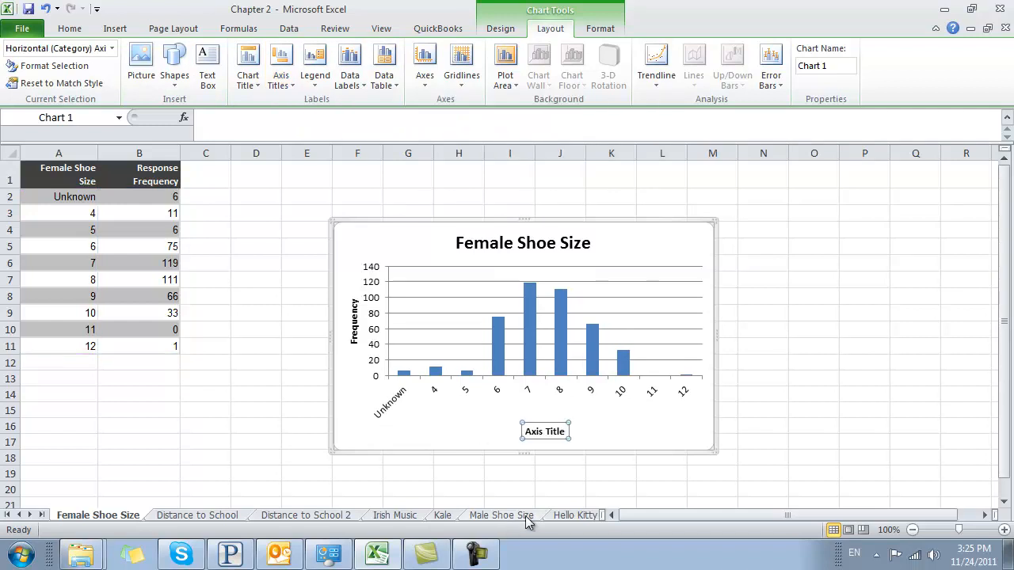
type("shoe")
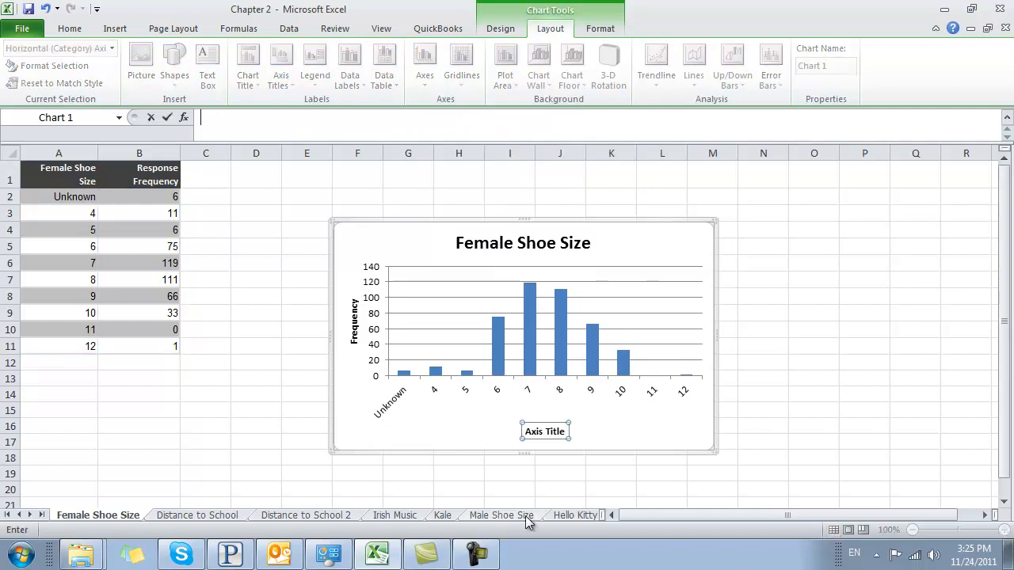
type("Shjop")
left_click(294, 347)
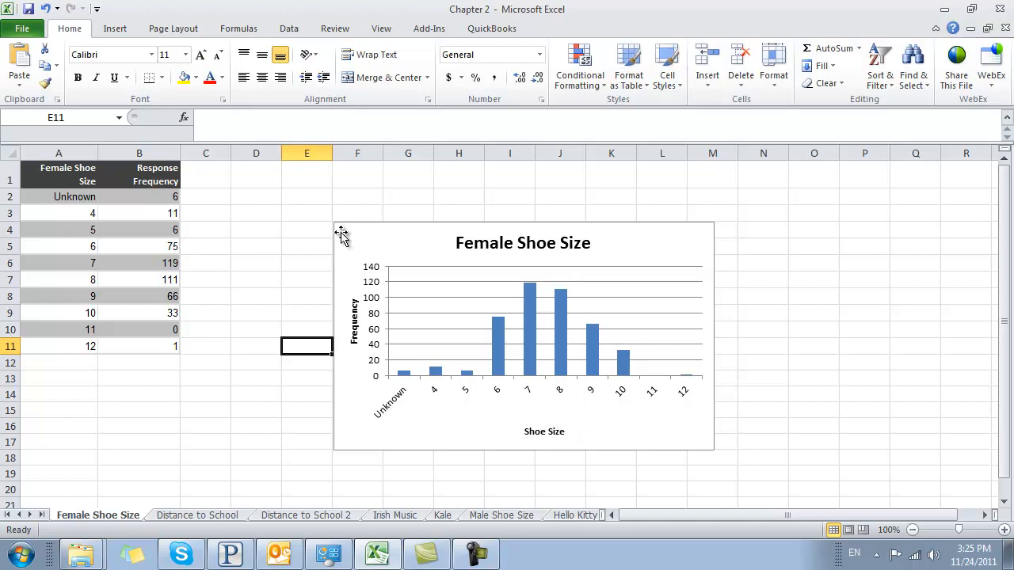
Change the chart title to "Females: What Size of Shoe Do You Wear?" and deselect the chart.
left_click(527, 247)
left_click(232, 117)
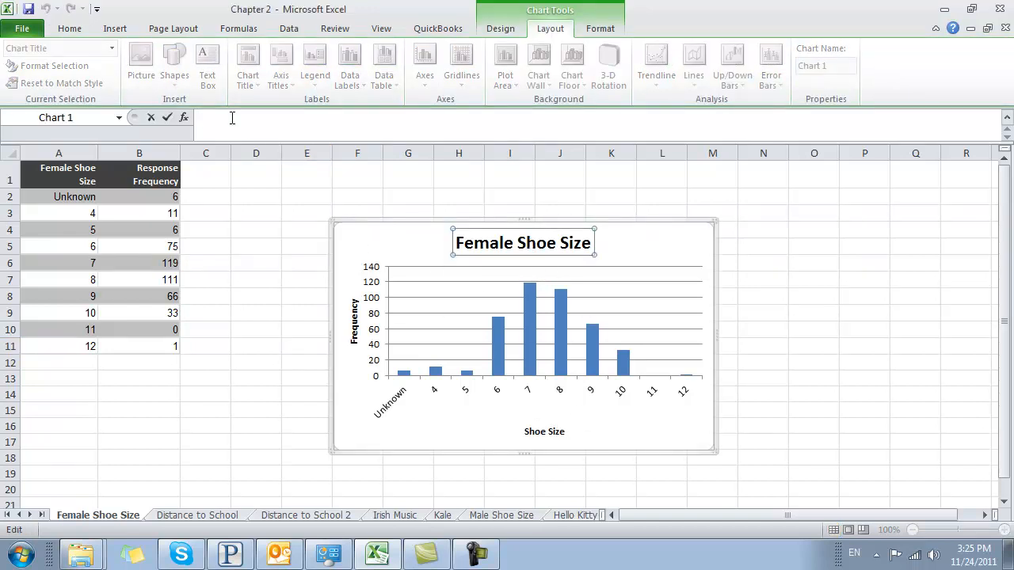
type("What Size of Shoe Do Fou Wear")
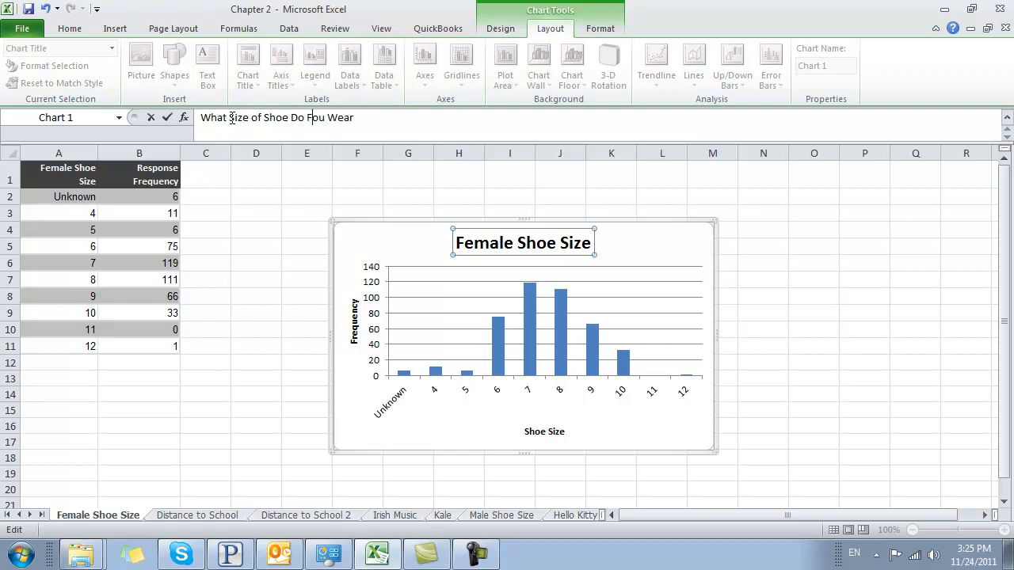
key("BackSpace")
type("Y")
type("Female")
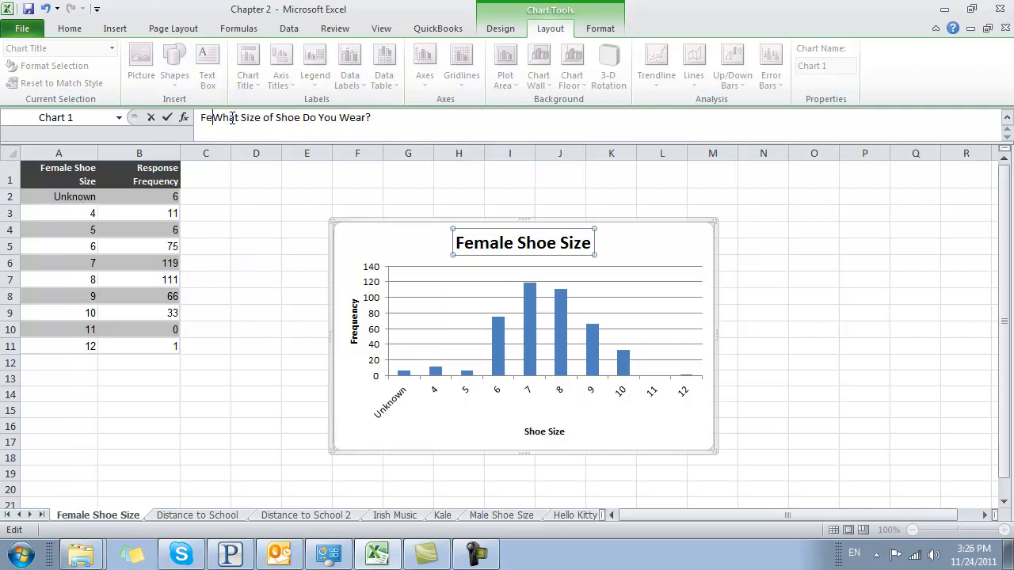
type("s:")
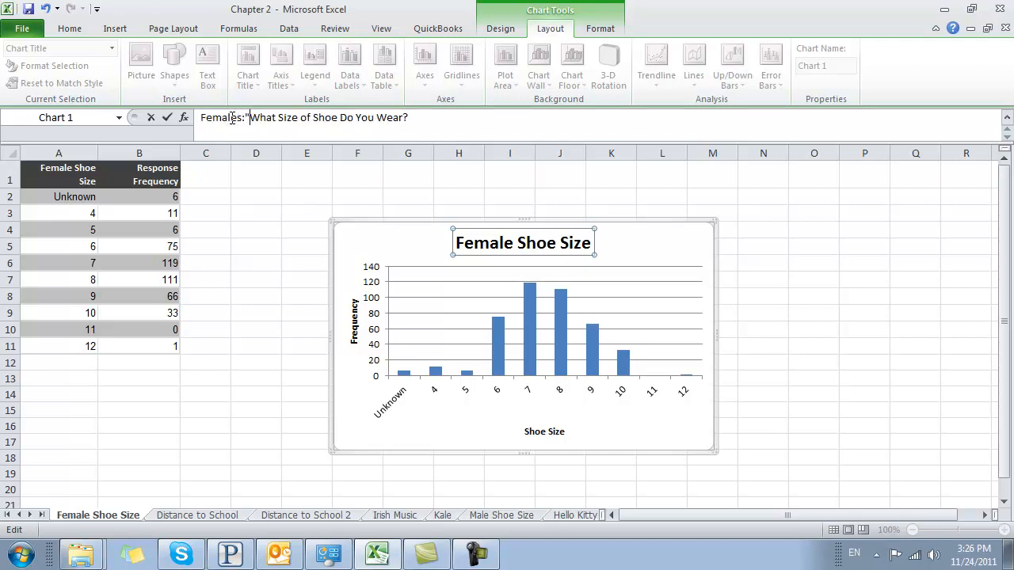
key("Return")
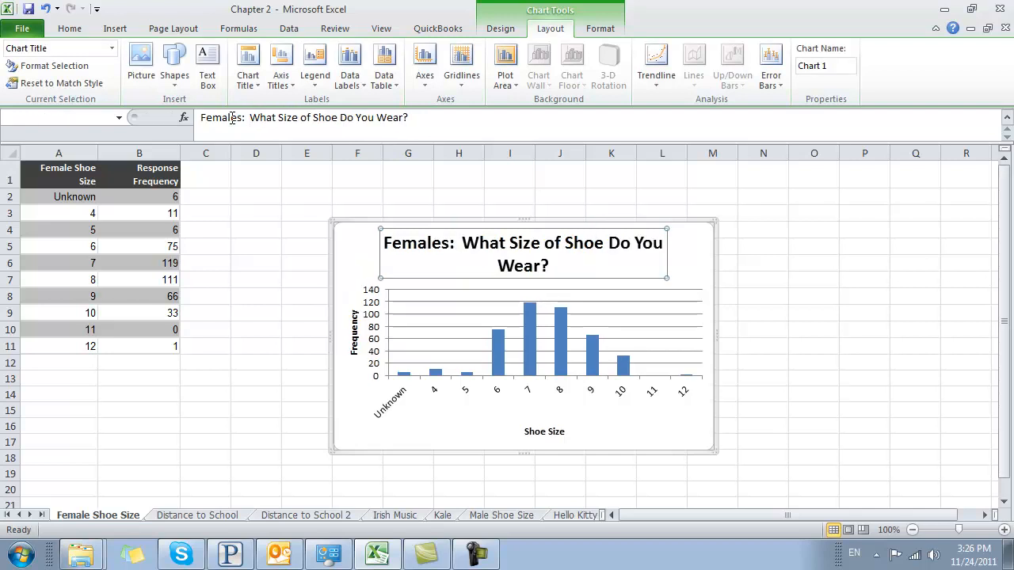
left_click(794, 280)
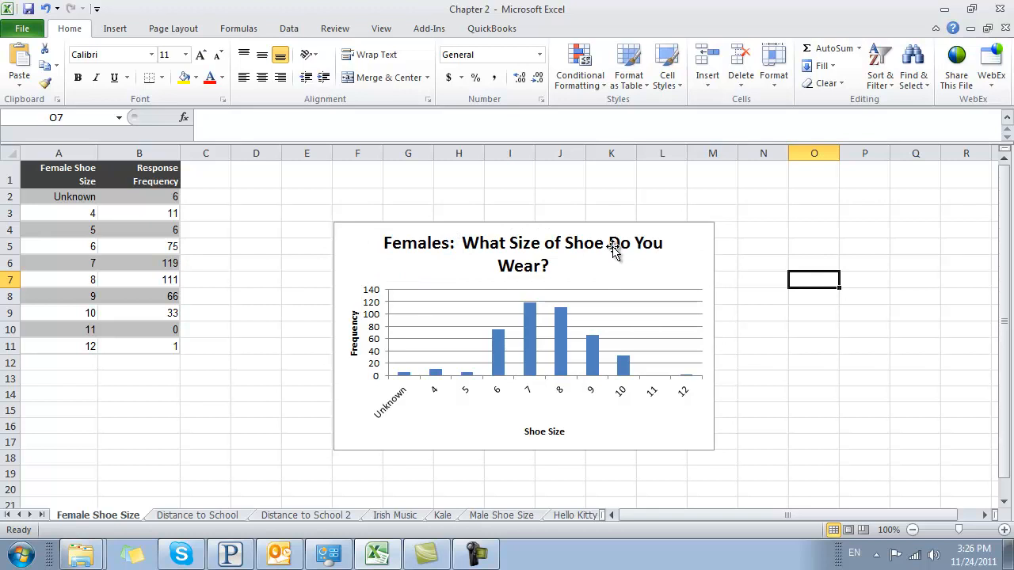
Try repositioning the title within the chart, and undo the moves.
left_click(452, 246)
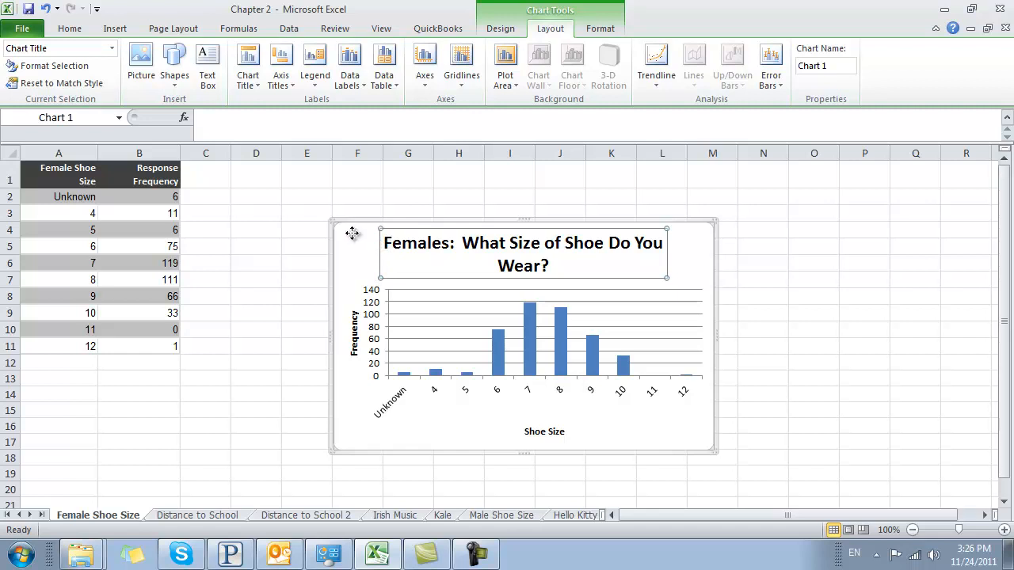
left_click_drag(623, 277, 595, 278)
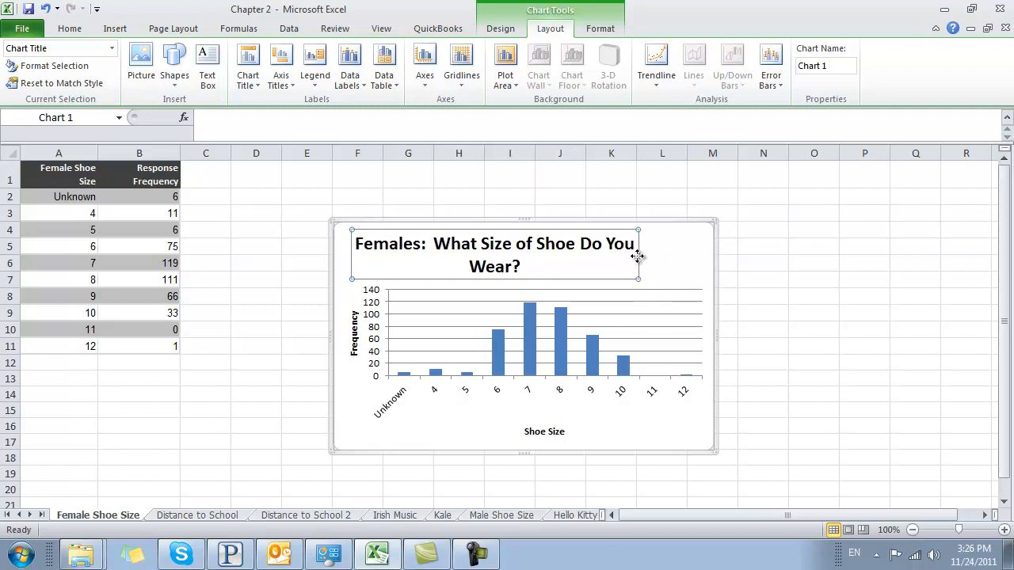
left_click_drag(639, 255, 701, 252)
left_click(921, 288)
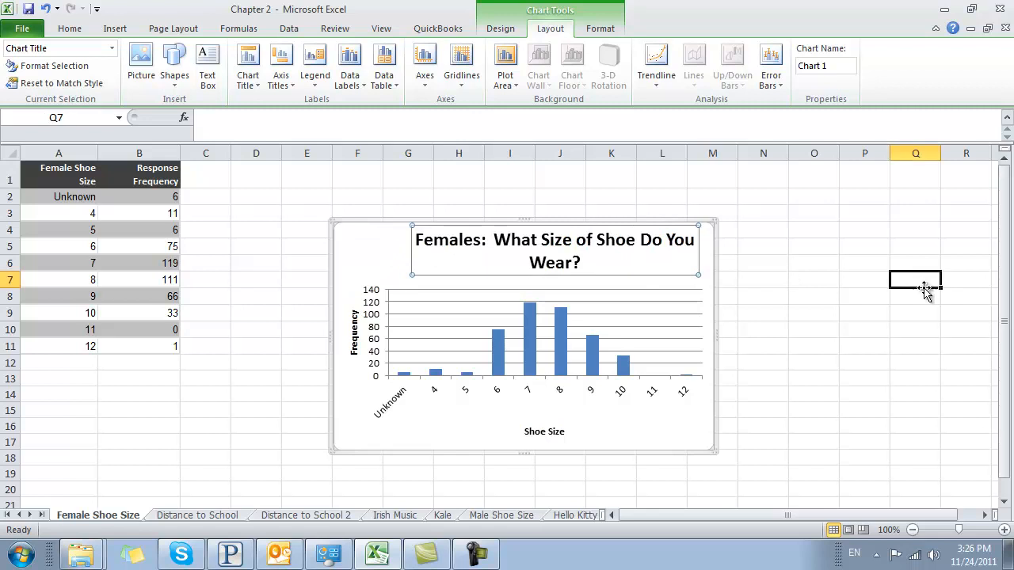
key("ctrl+z")
left_click(886, 295)
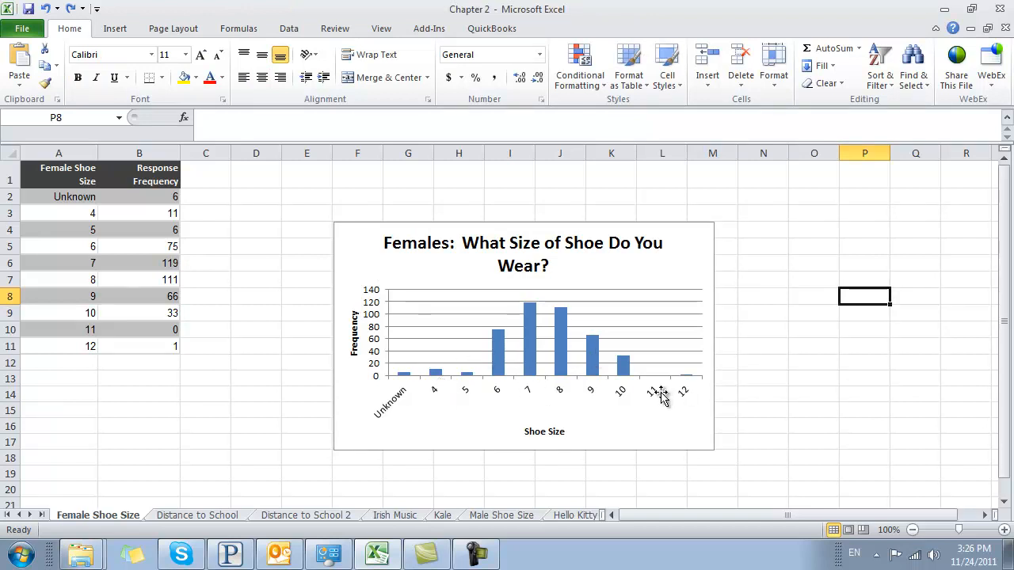
Set the data series' gap width to 0% so the columns touch, and deselect the chart.
left_click(594, 362)
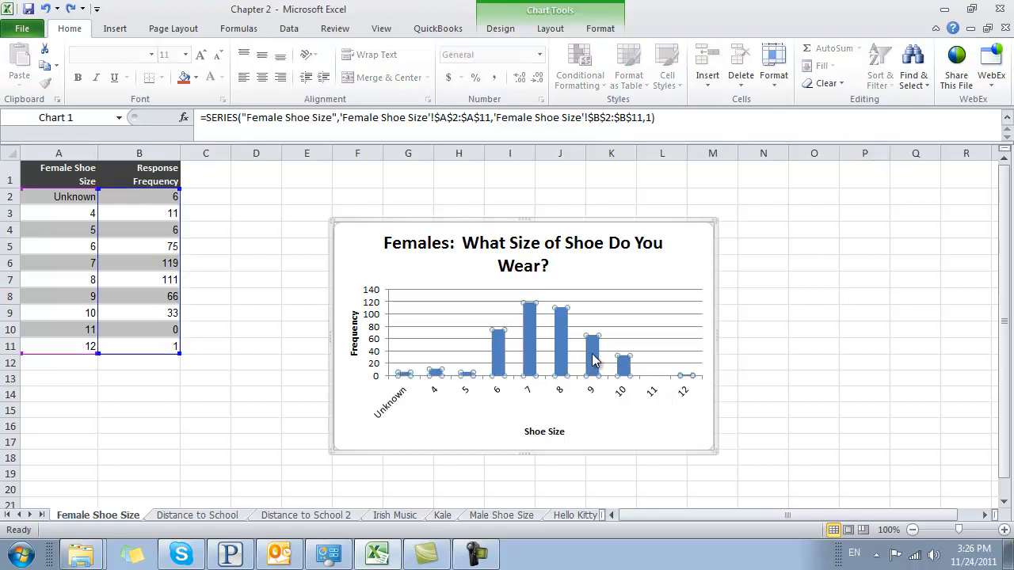
right_click(594, 362)
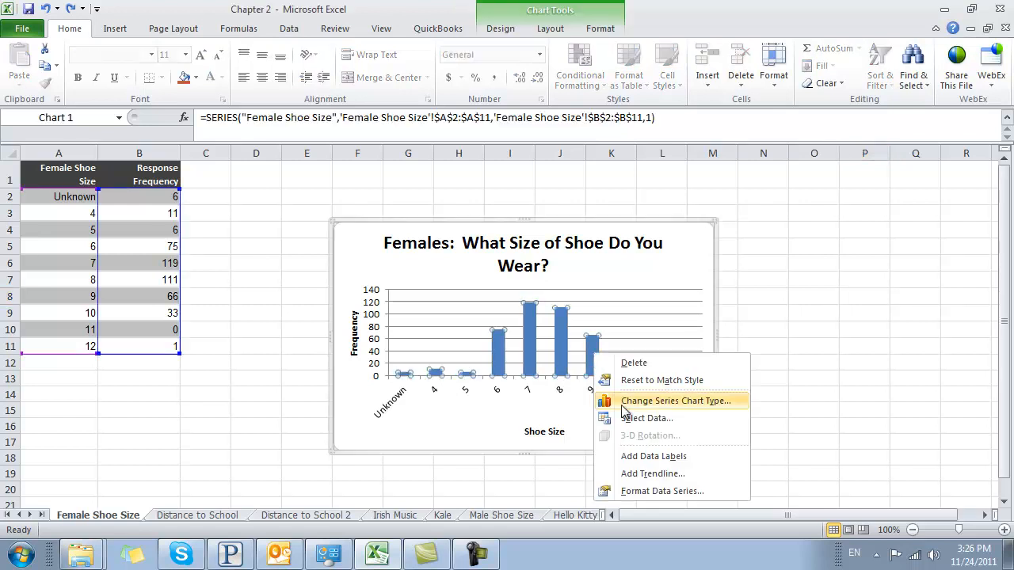
left_click(661, 491)
left_click_drag(522, 188, 478, 189)
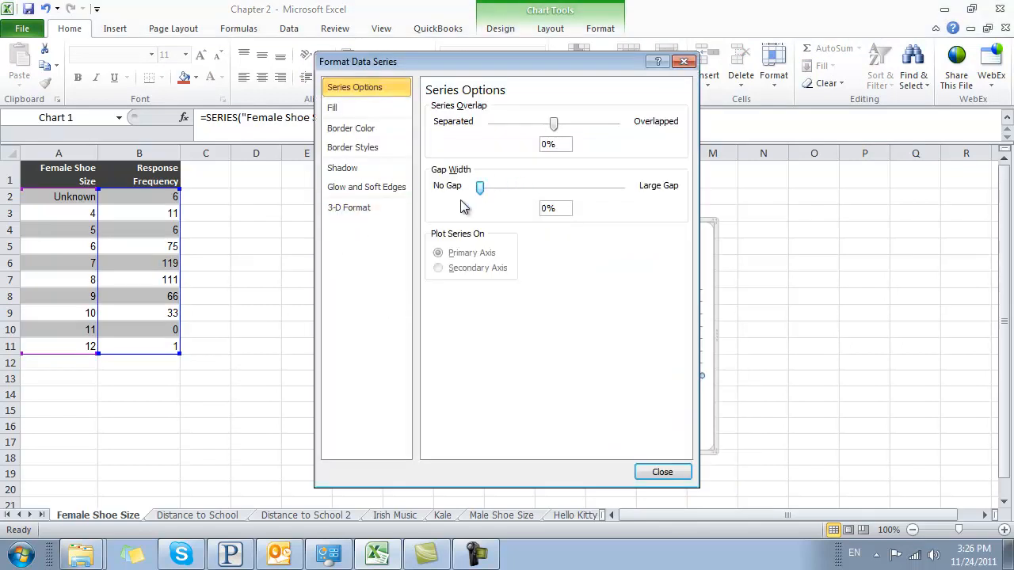
left_click(685, 473)
left_click(803, 349)
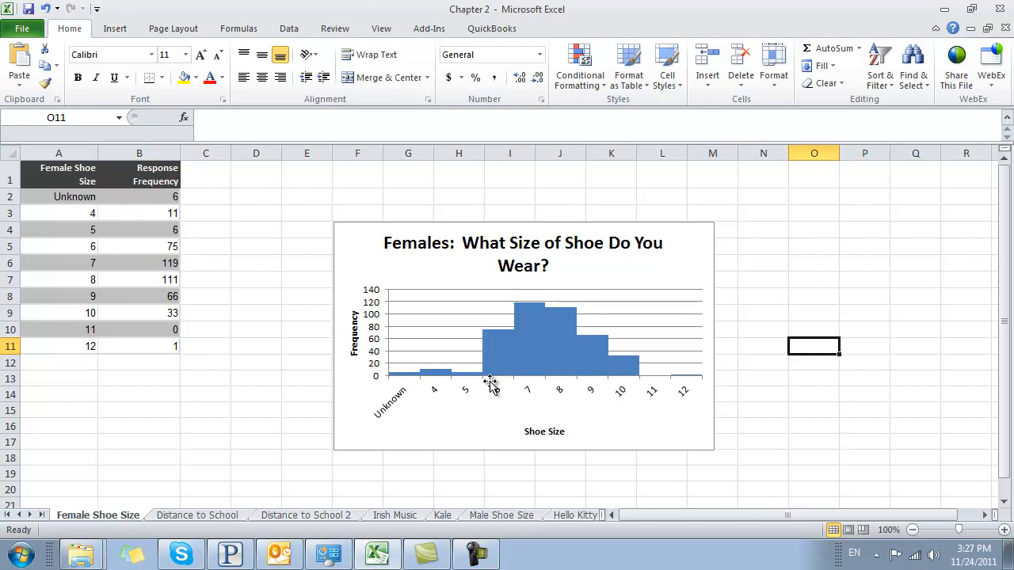
Give the data series' columns a solid white border line and deselect the chart.
right_click(528, 352)
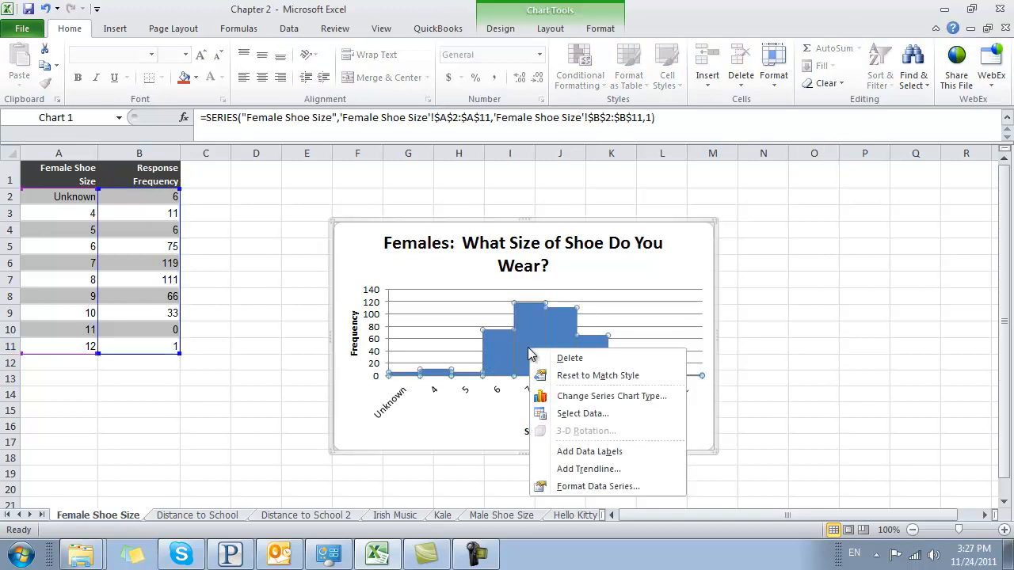
left_click(581, 487)
left_click(349, 132)
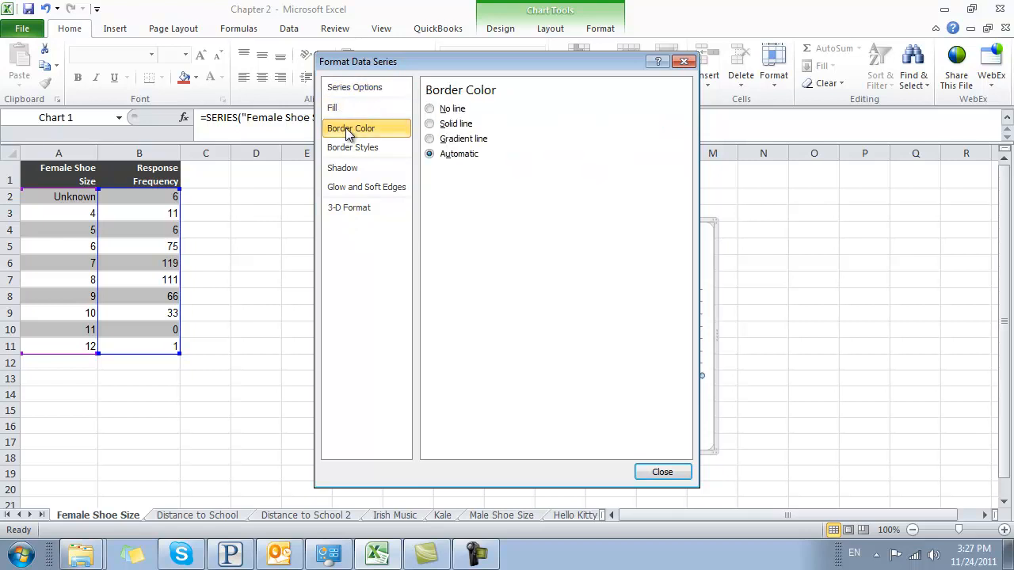
left_click(453, 109)
left_click(452, 126)
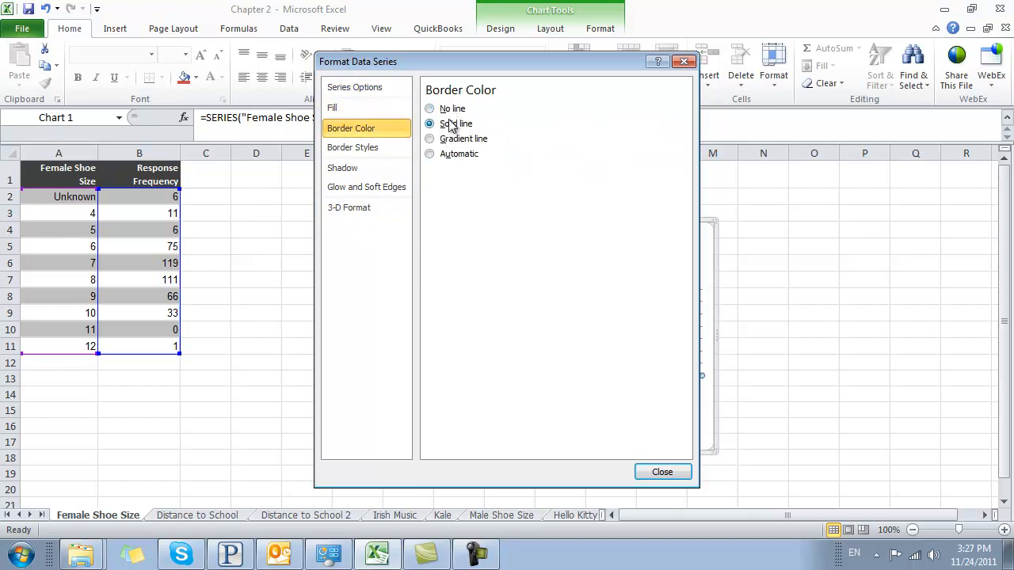
left_click(496, 174)
left_click(539, 225)
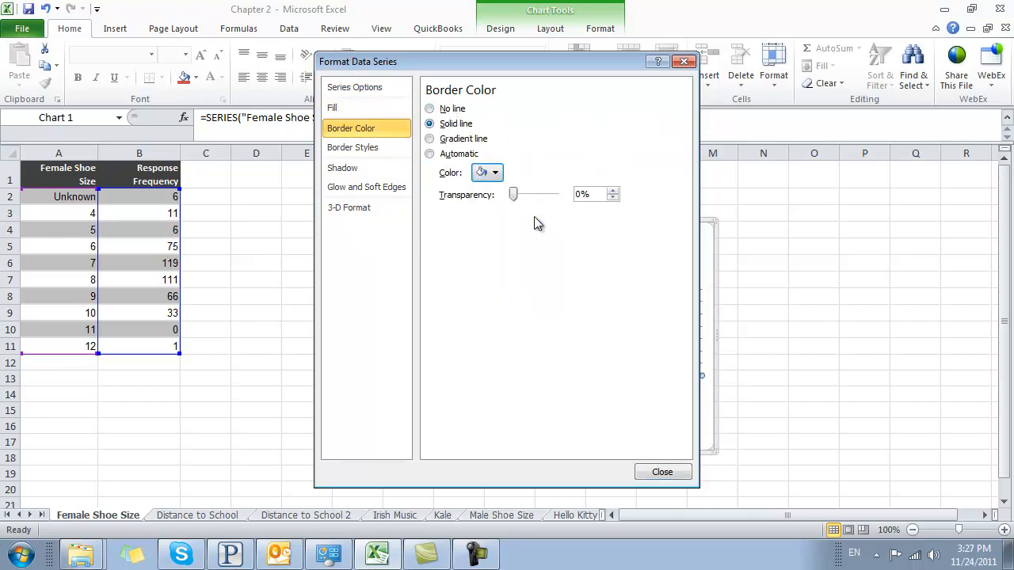
left_click(662, 472)
left_click(790, 362)
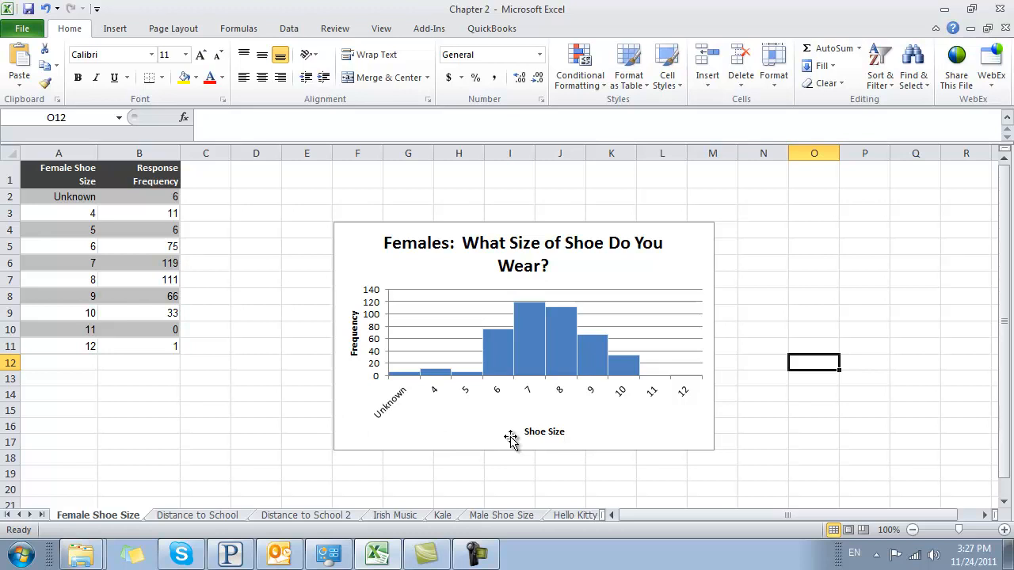
Move the chart away from the data table to columns L through R, beginning beside row 1.
left_click(741, 317)
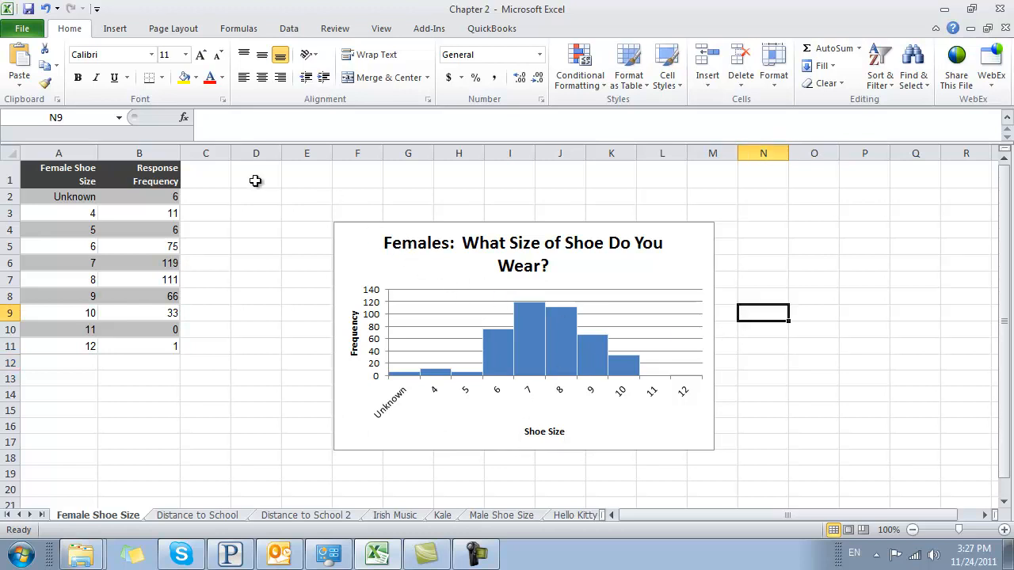
left_click(346, 262)
left_click_drag(346, 261, 634, 209)
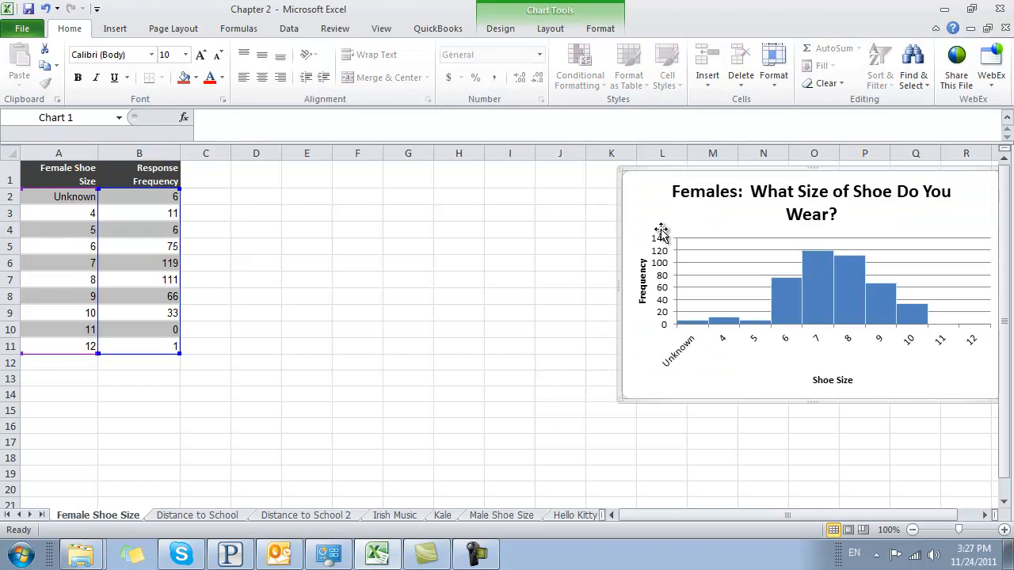
Enter the heading Percentage in cell C1, beside Response Frequency.
left_click(199, 195)
left_click(202, 162)
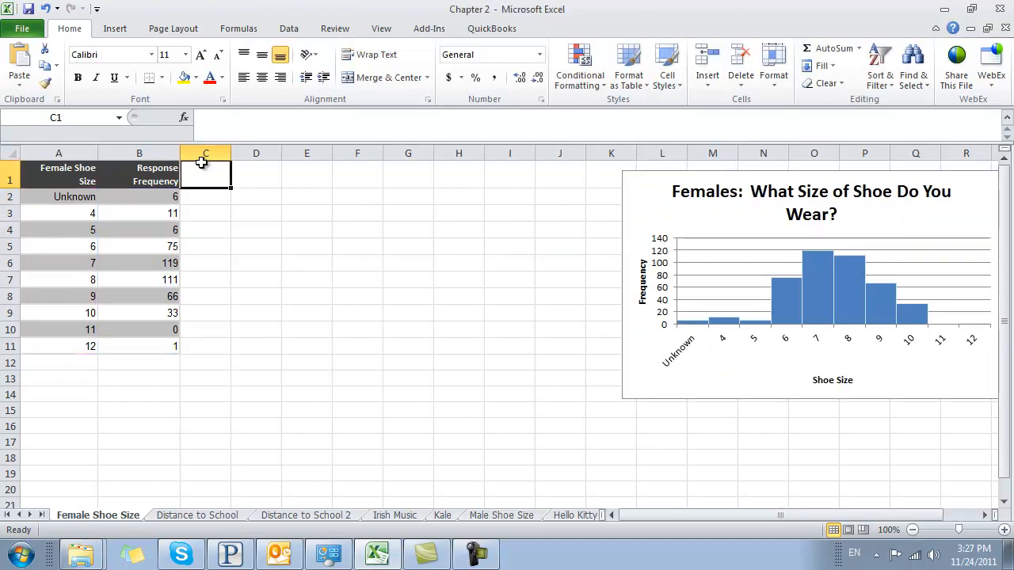
type("Percentage")
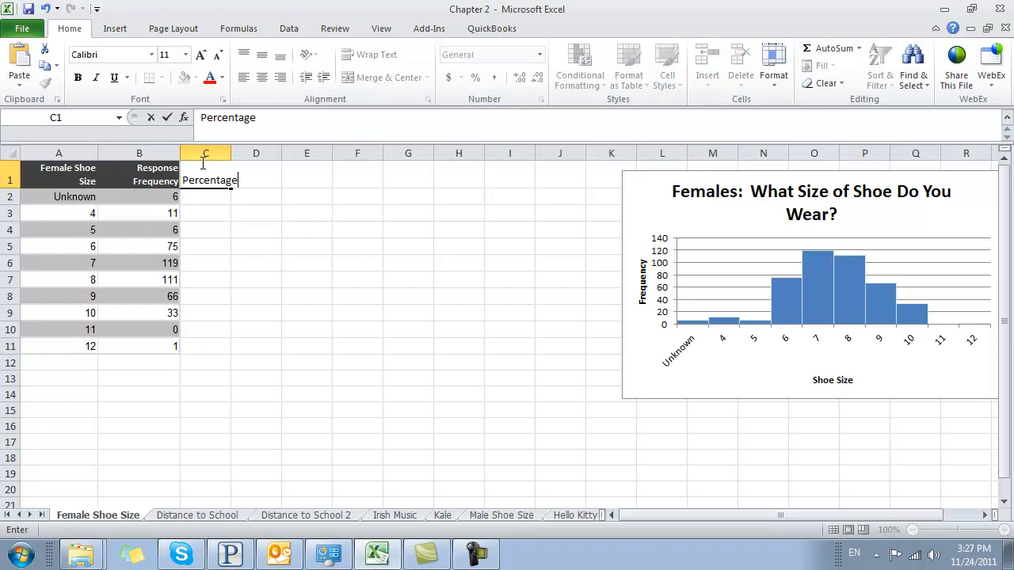
key("Return")
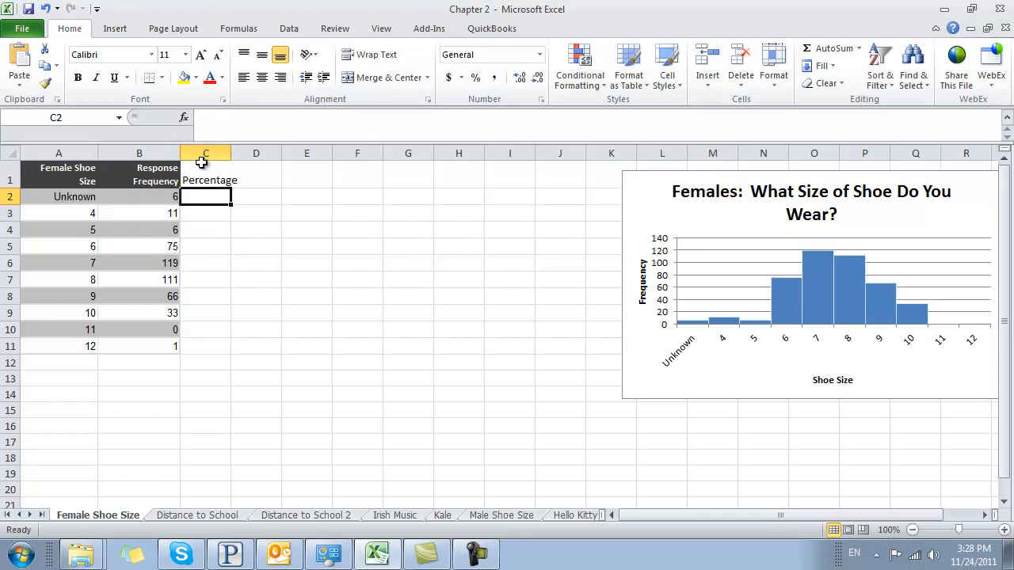
Enter =B2/SUM(B$2:B$11) in cell C2, fixing the sum range's rows, and reselect the cell.
type("=")
key("Left")
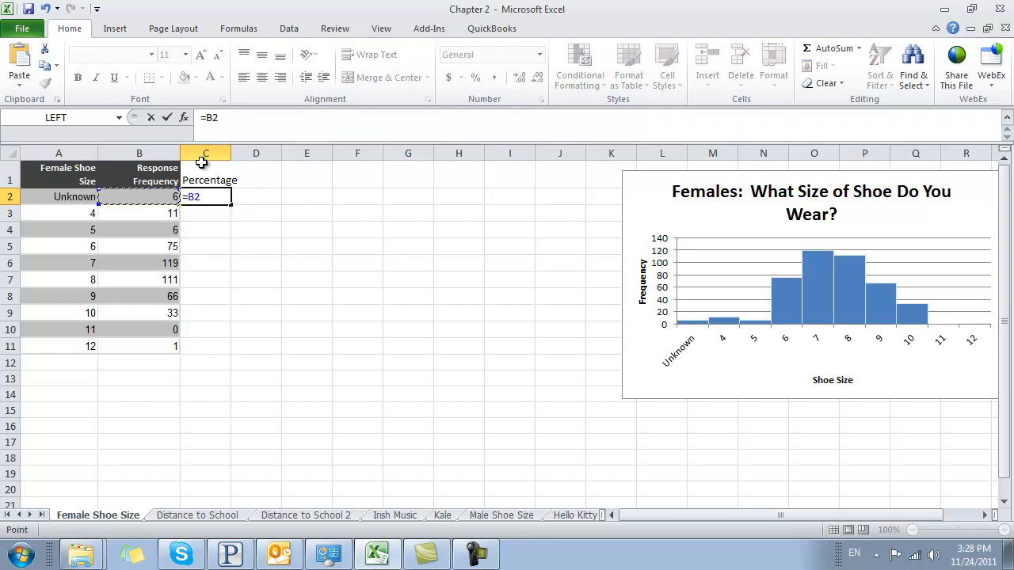
type("/sum(")
key("Left")
key("ctrl+shift+Down")
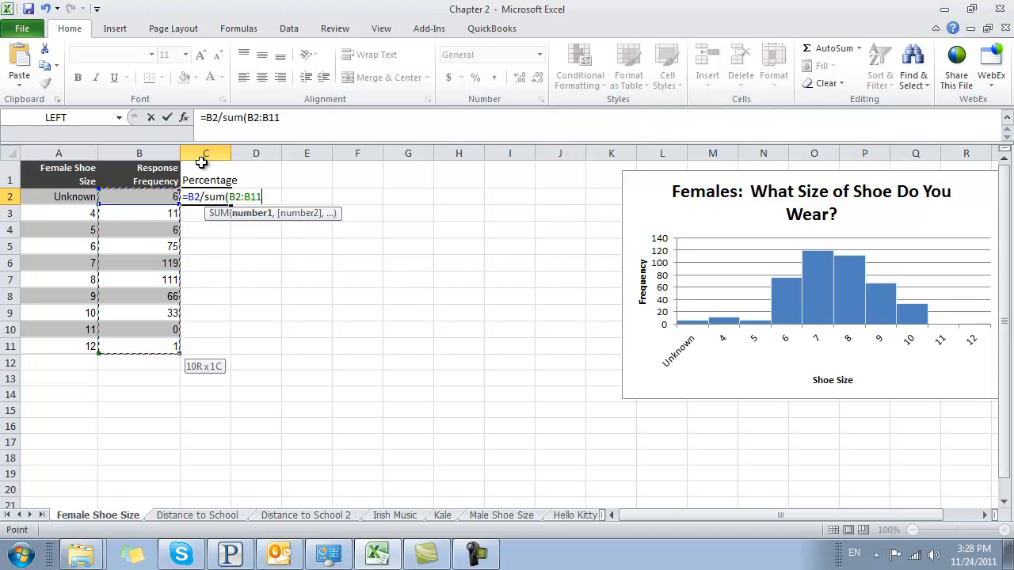
type(")")
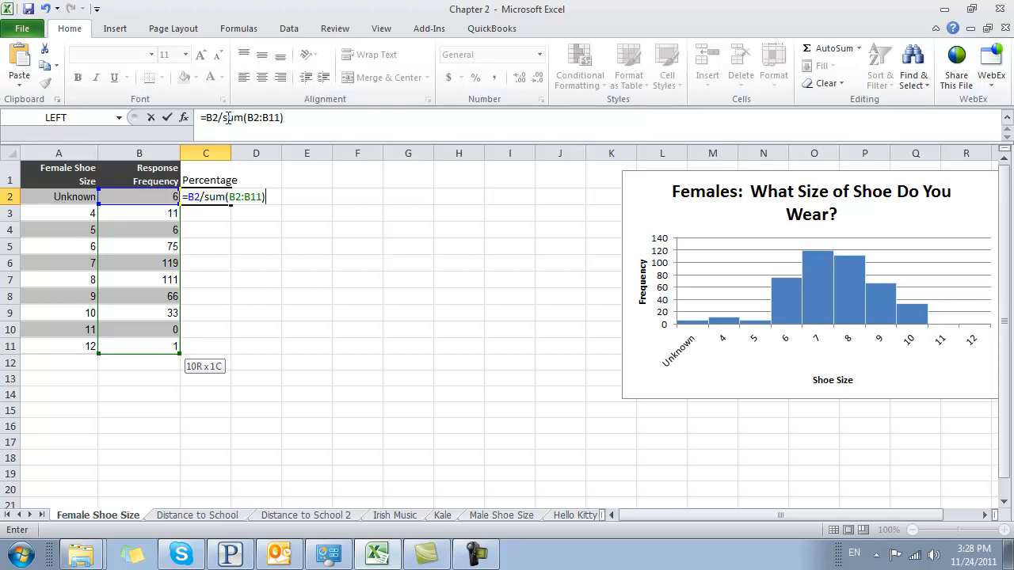
left_click(254, 119)
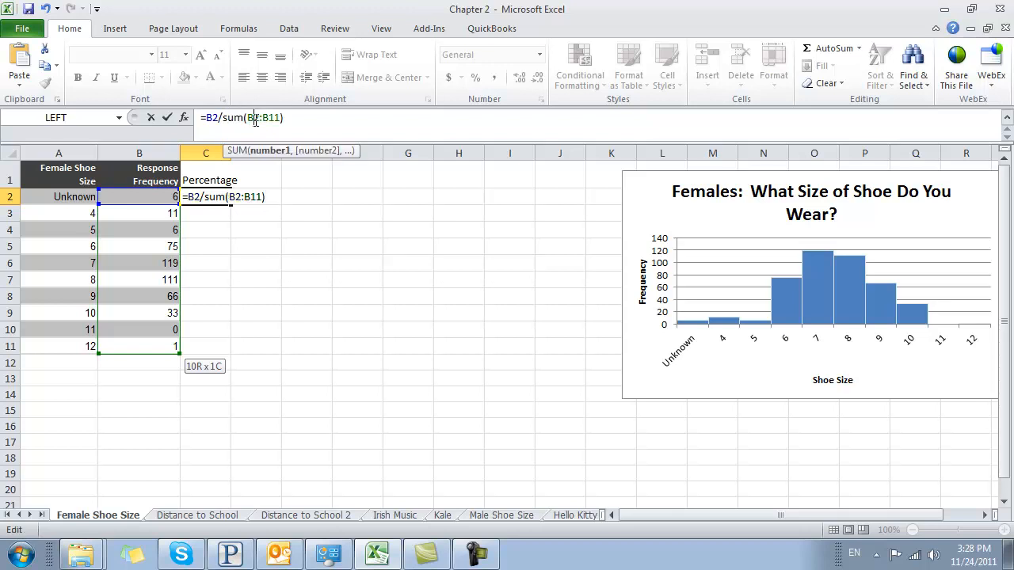
type("$2:B$")
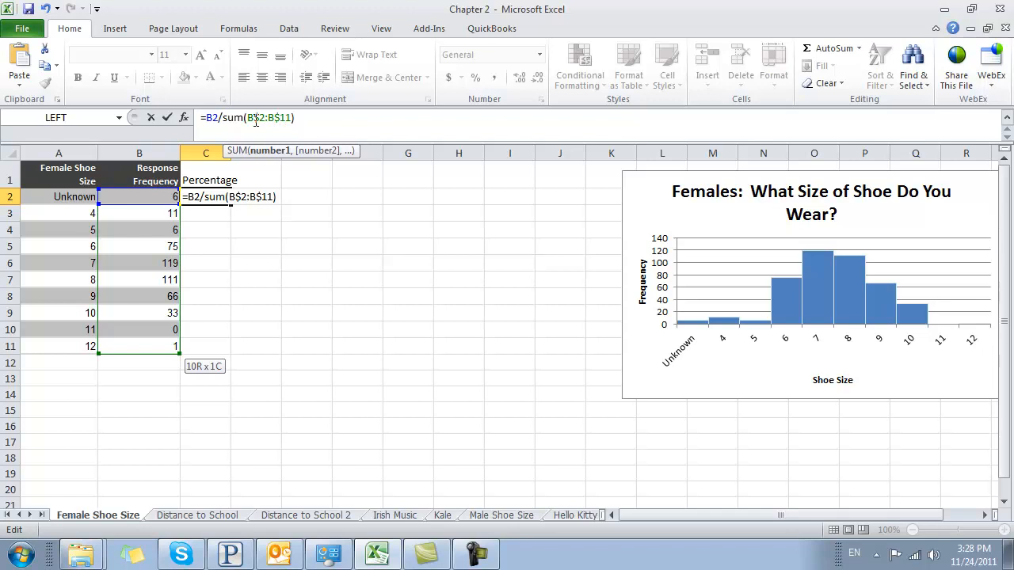
key("Return")
key("Up")
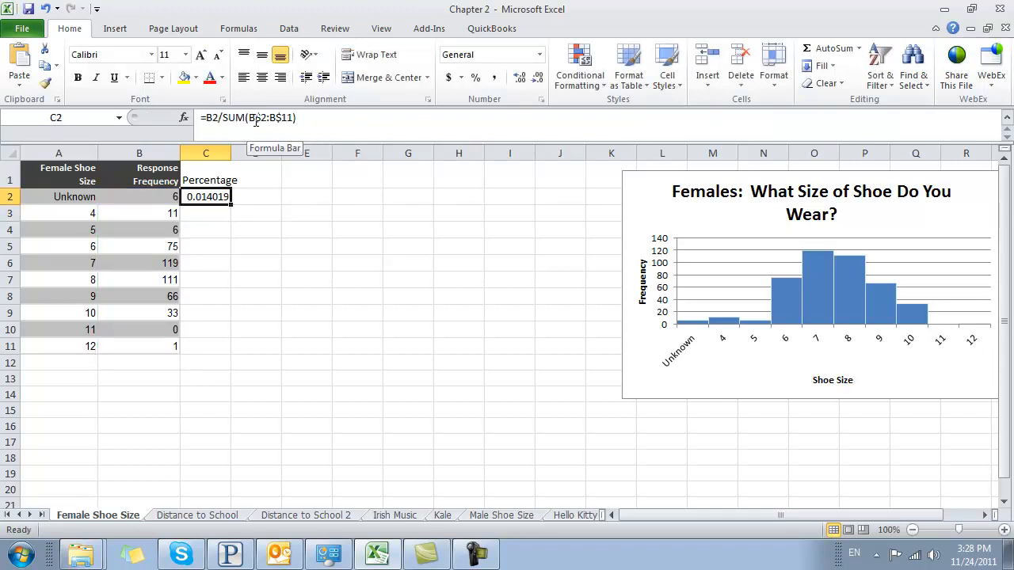
Copy the percentage formula from C2 down through C11 and format C2:C11 as whole percentages.
key("ctrl+c")
key("shift+Down")
key("shift+Down")
key("shift+Down")
key("shift+Down")
key("shift+Down")
key("shift+Down")
key("shift+Down")
key("shift+Down")
key("shift+Down")
key("shift+Down")
key("shift+Down")
key("shift+Up")
key("shift+Up")
key("ctrl+v")
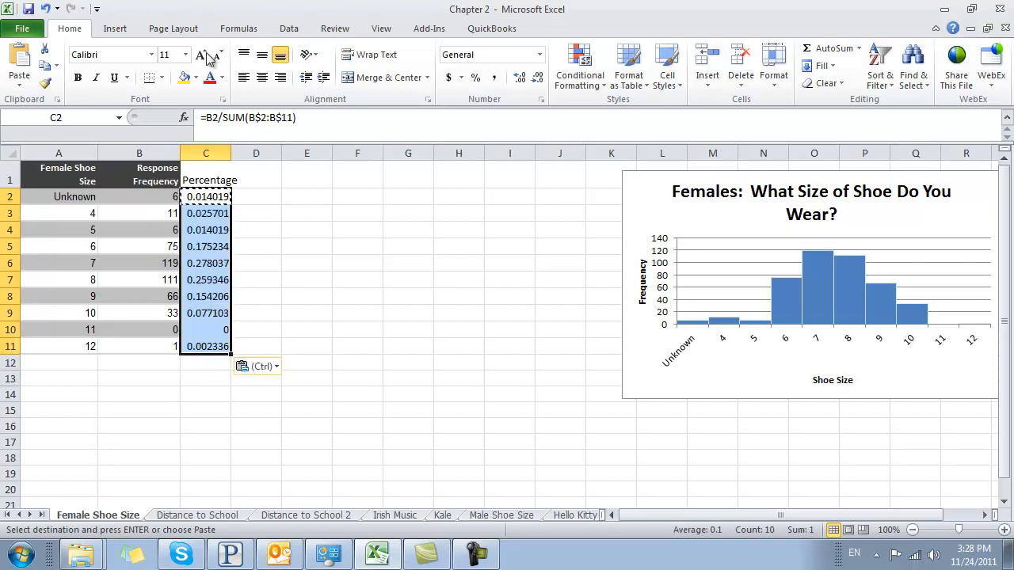
left_click(476, 77)
left_click(327, 293)
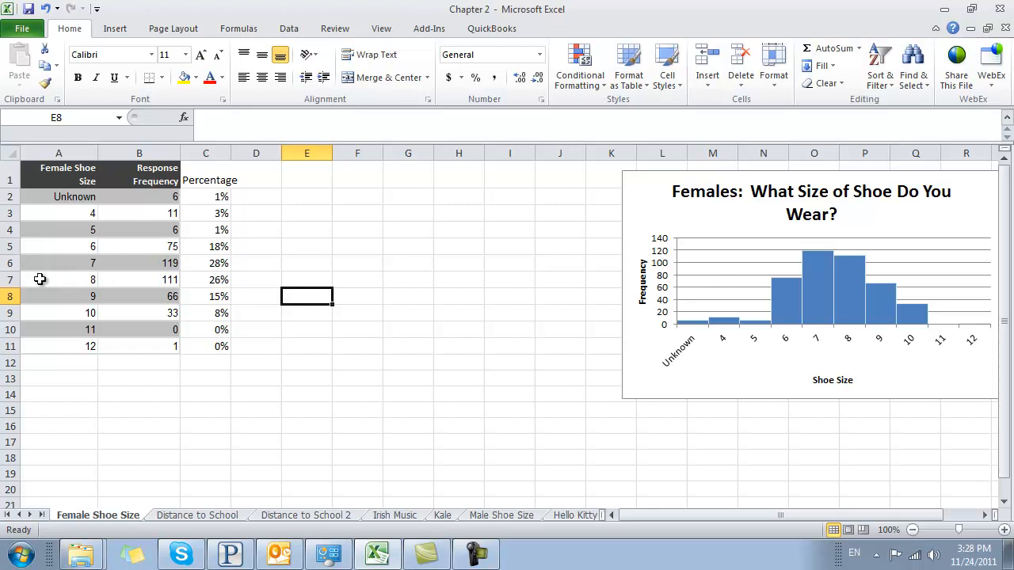
Duplicate the shoe size histogram and paste the copy beside the data table, starting at cell E2.
left_click(647, 207)
key("ctrl+c")
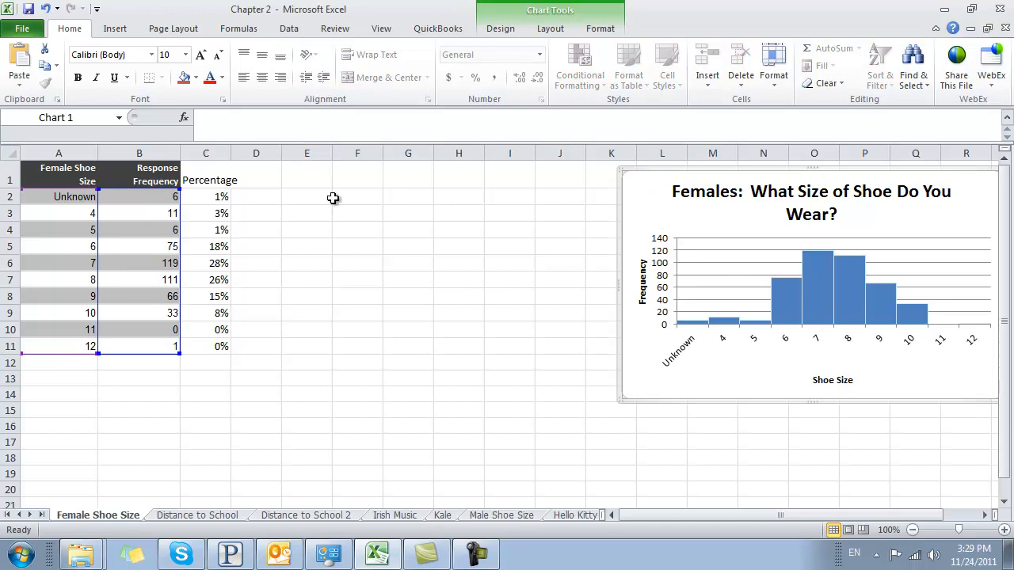
left_click(324, 197)
key("ctrl+v")
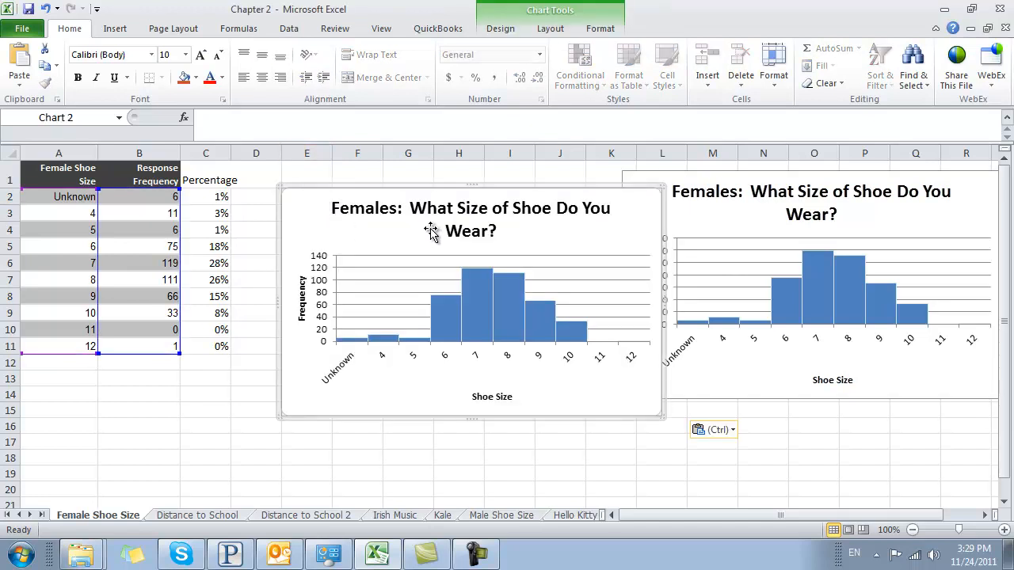
left_click(482, 308)
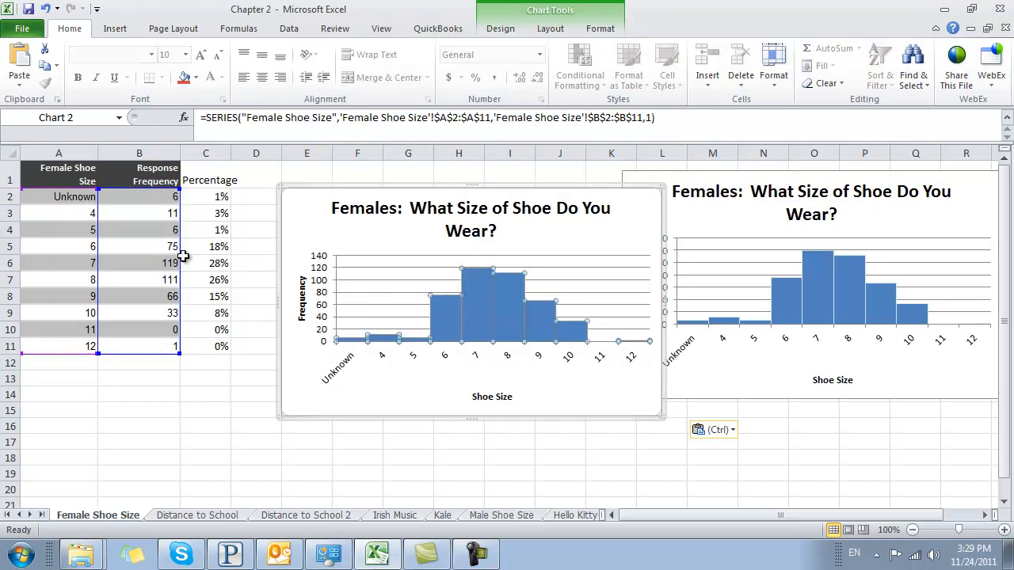
left_click_drag(180, 262, 214, 266)
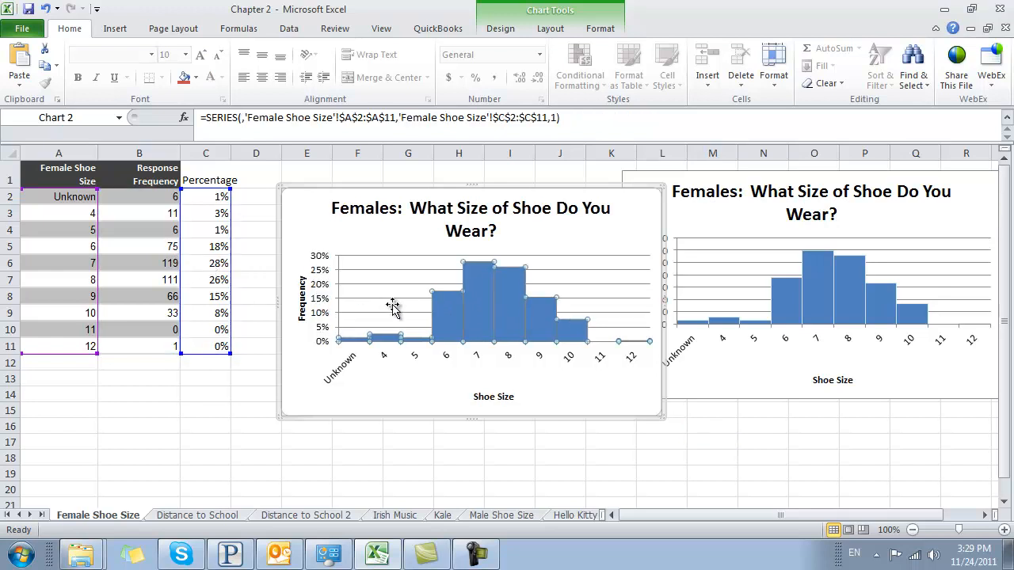
key("ctrl+z")
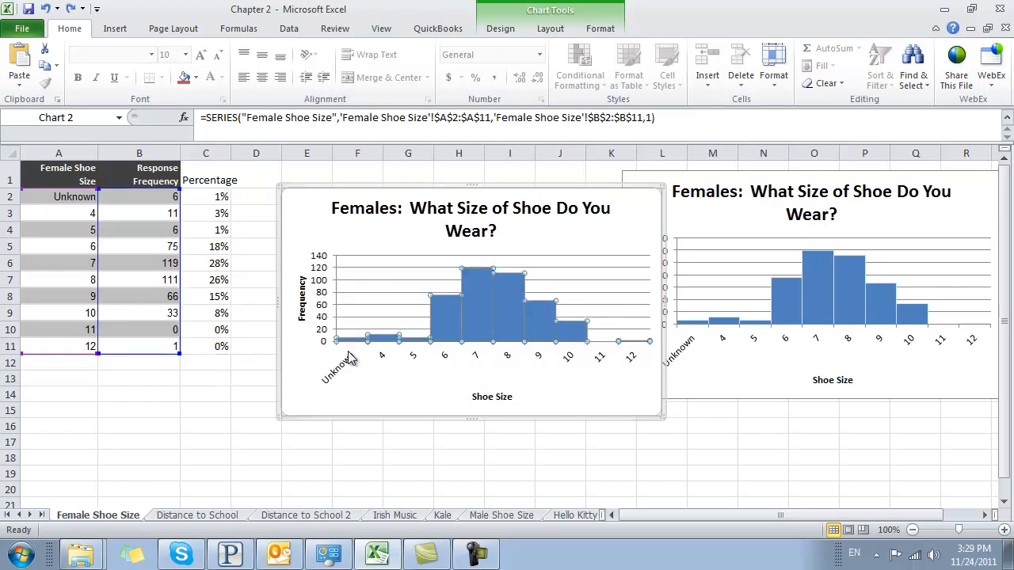
Edit the copied chart's Female Shoe Size series so its values come from the percentages in C2:C11.
left_click(392, 394)
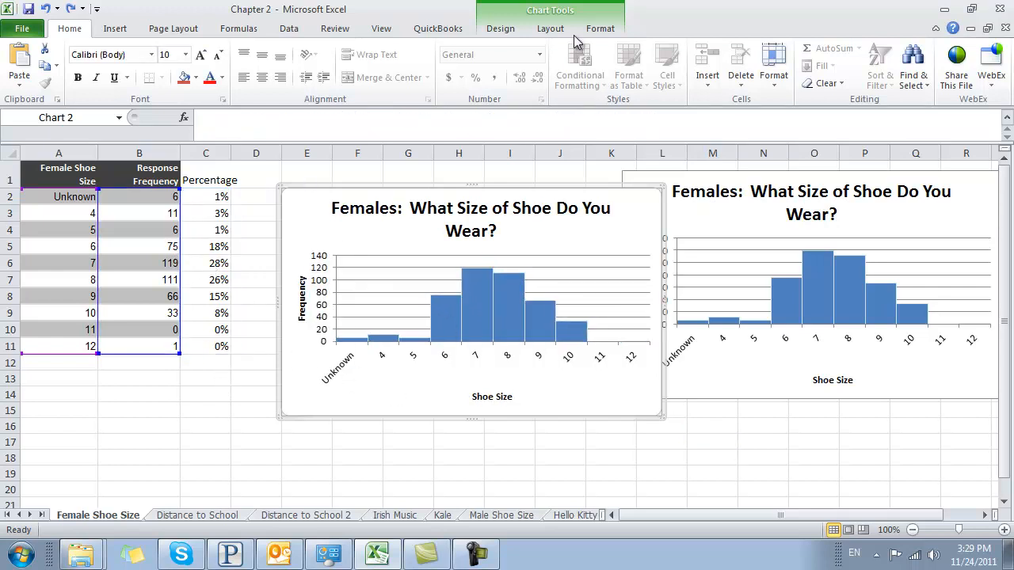
left_click(499, 29)
left_click(170, 78)
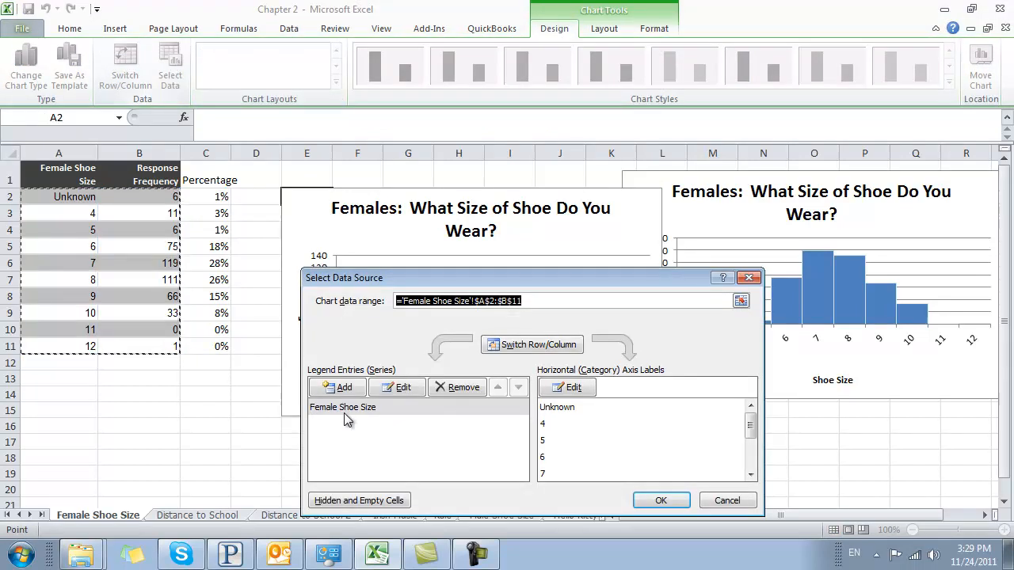
left_click(345, 408)
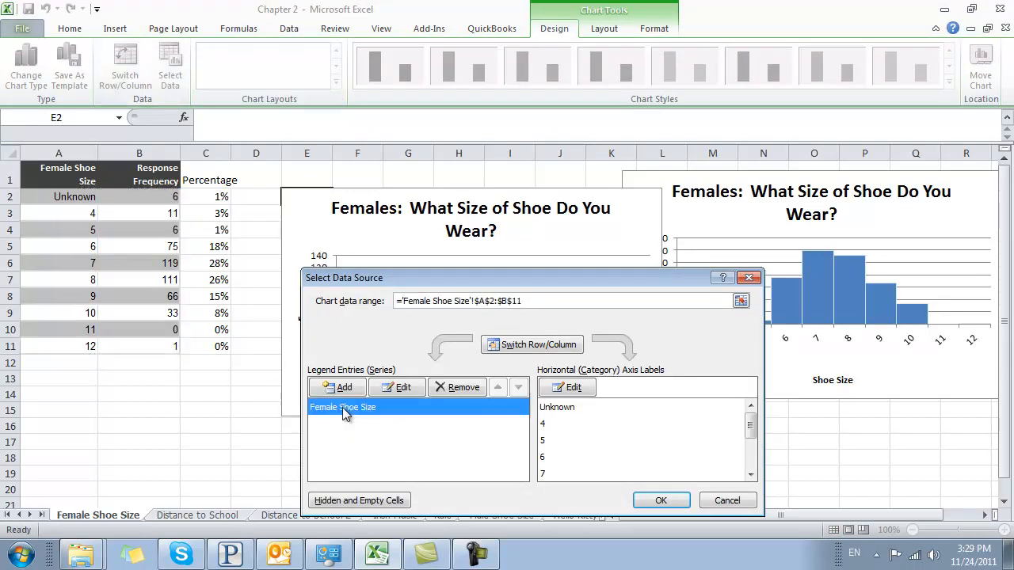
left_click(404, 391)
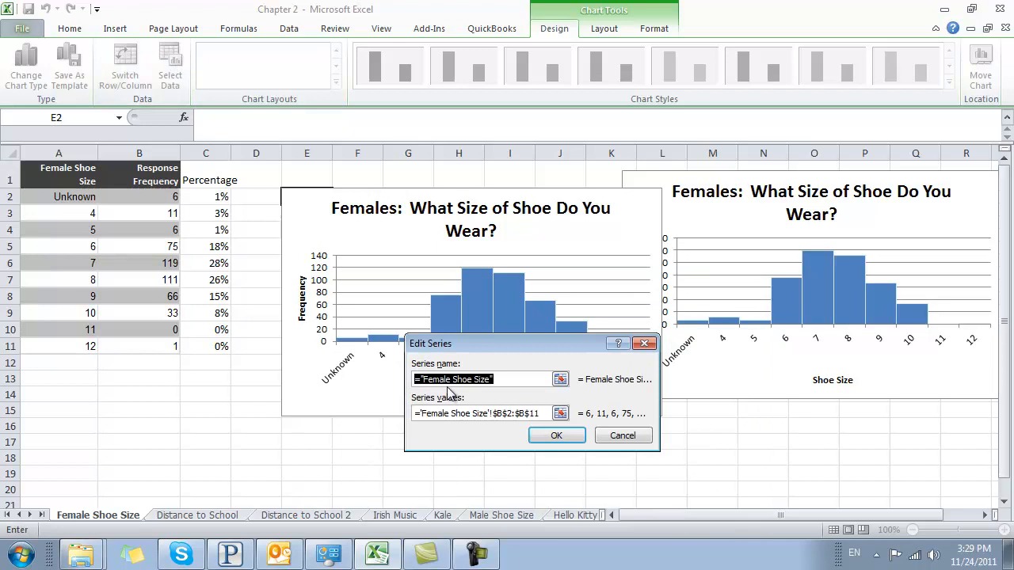
left_click(564, 412)
left_click_drag(202, 199, 224, 346)
left_click(644, 366)
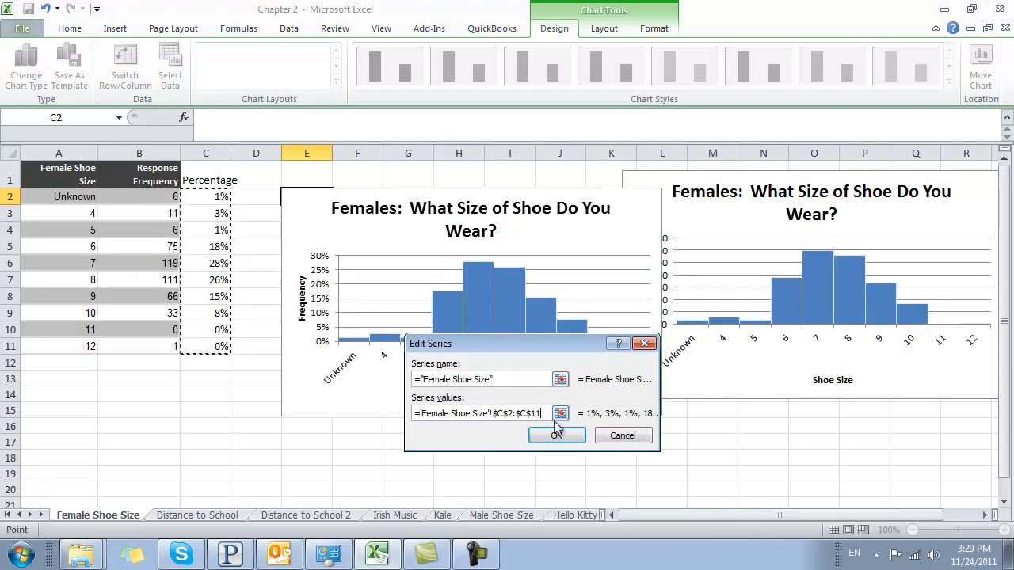
left_click(556, 436)
left_click(654, 502)
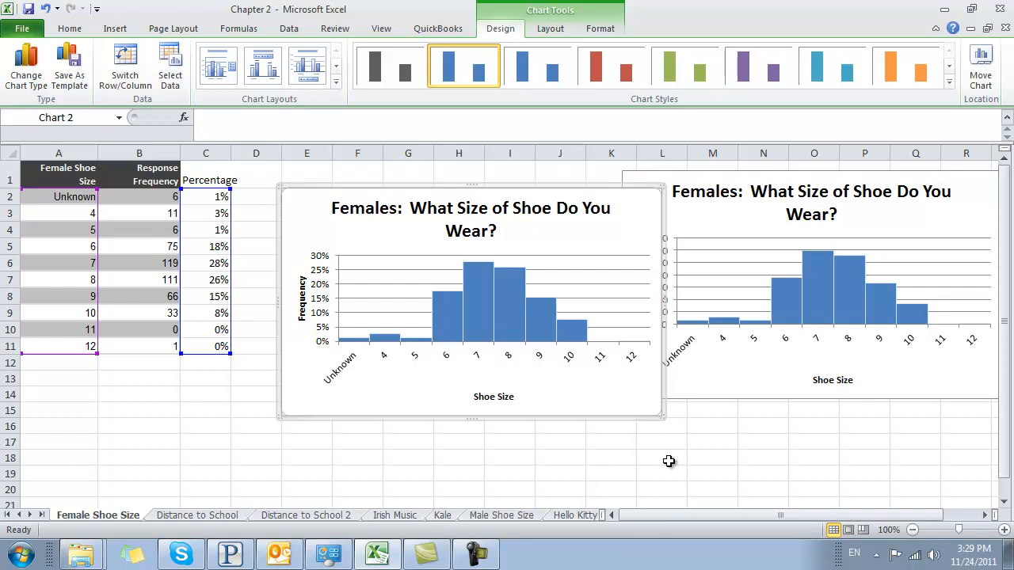
Arrange the charts side by side from row 1, with the percentage chart beside the table and the frequency chart level with it.
left_click_drag(601, 188, 596, 180)
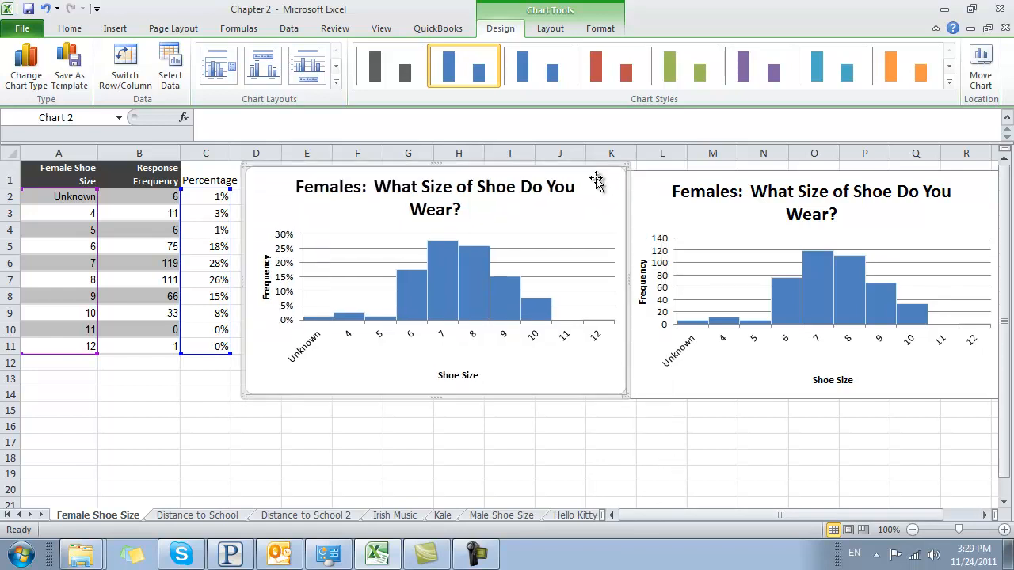
left_click_drag(660, 198, 671, 193)
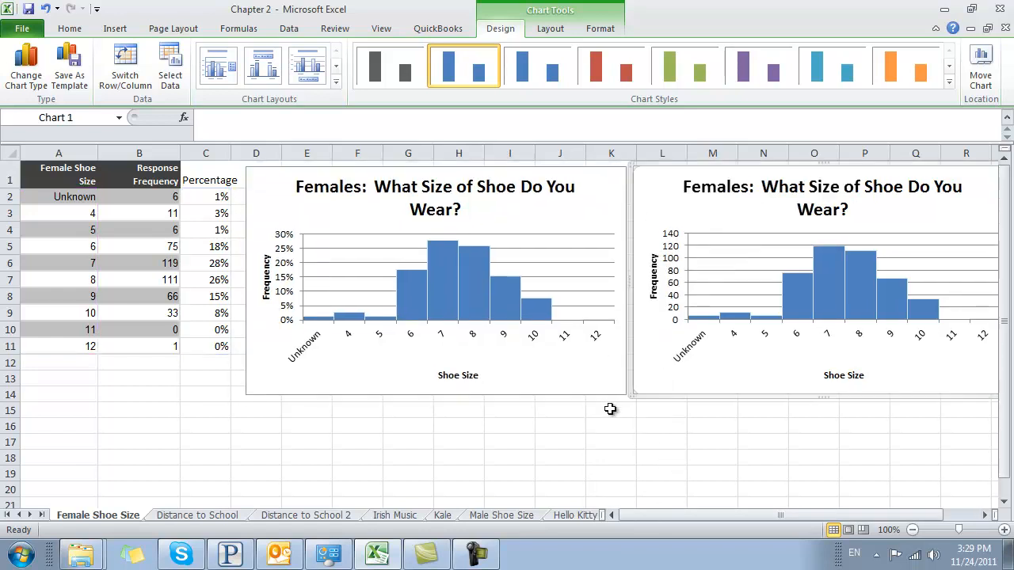
scroll(610, 410, "down", 1)
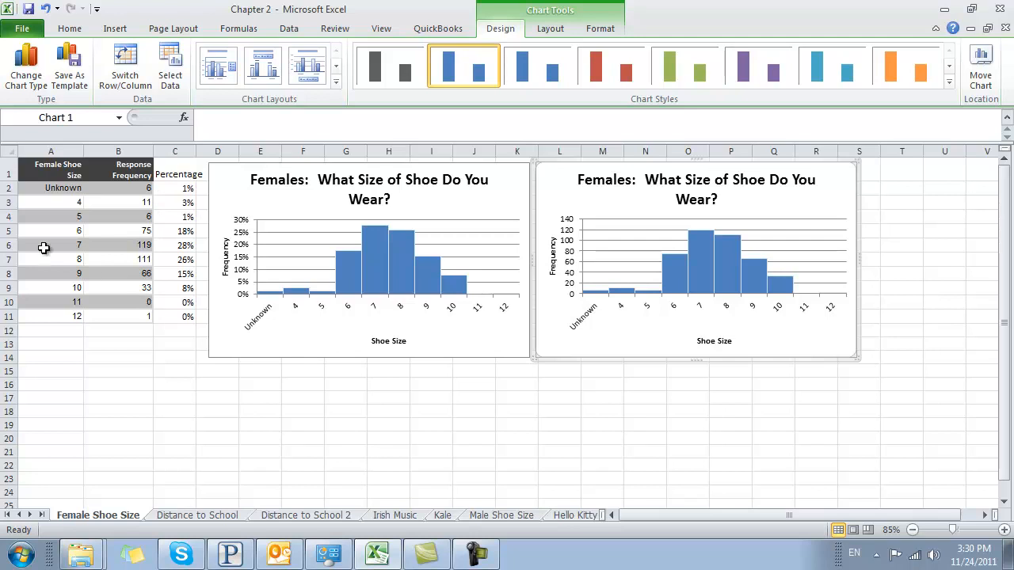
left_click(57, 206)
key("Down")
key("Down")
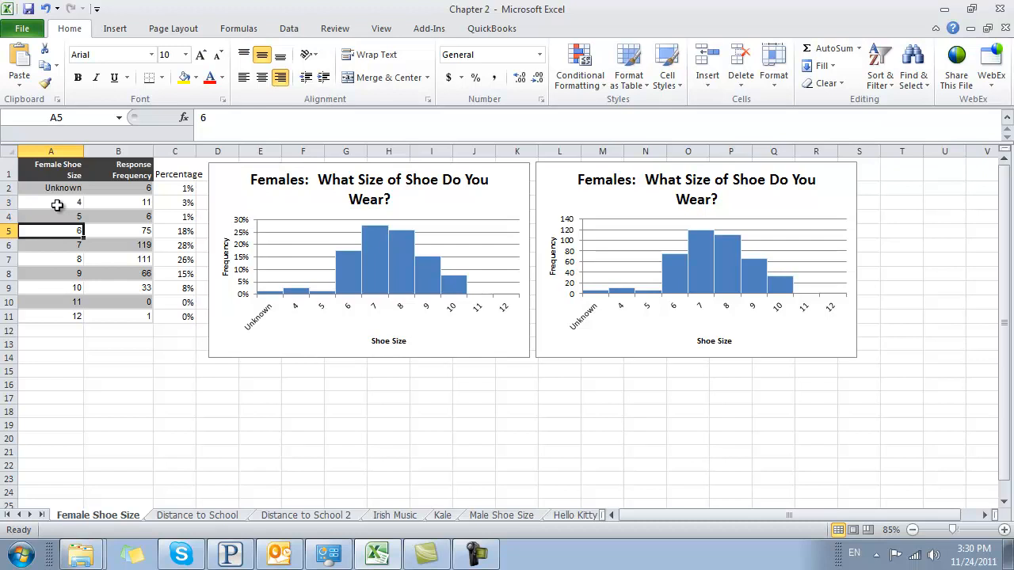